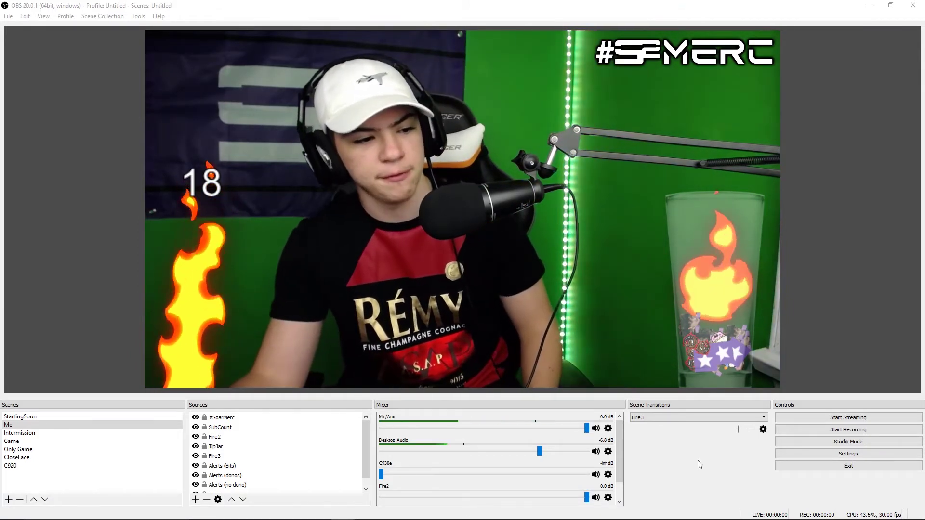
Step: Create a new empty scene under the default name Scene 2
right_click(64, 481)
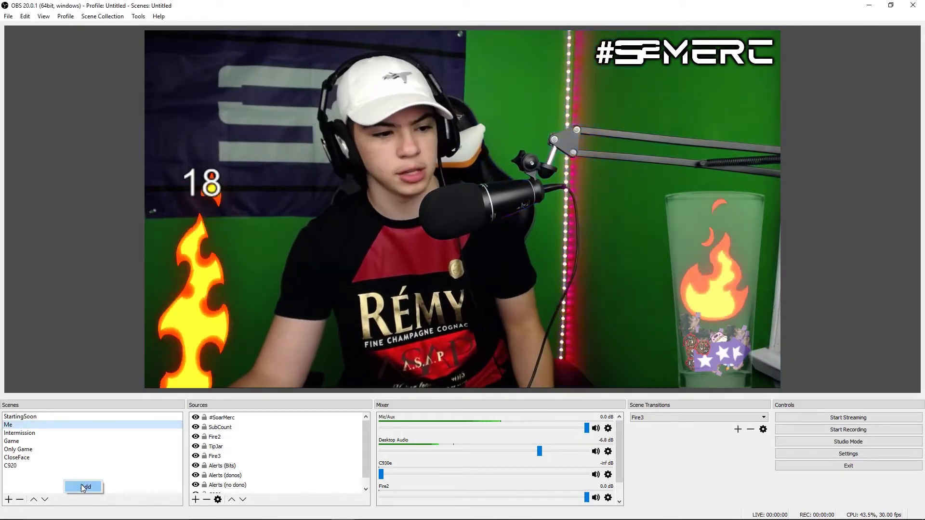
click(85, 487)
click(482, 279)
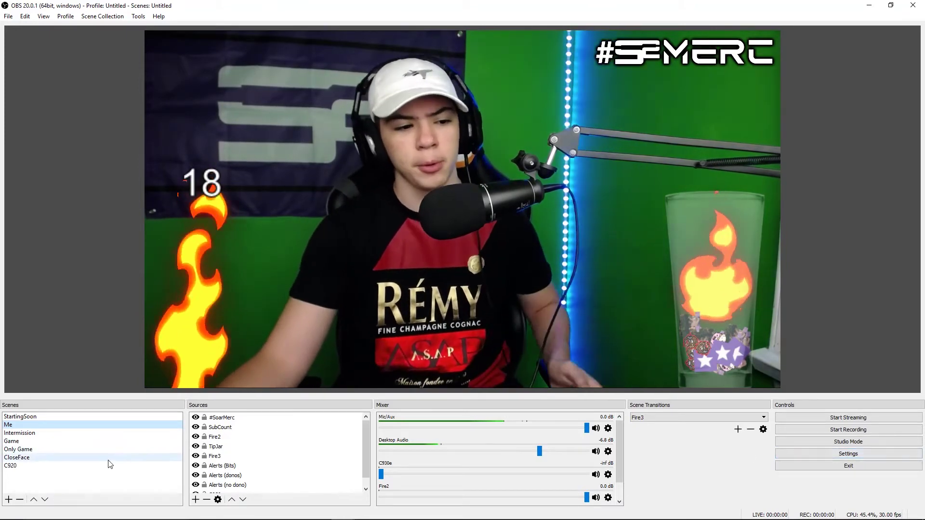
right_click(86, 475)
click(104, 477)
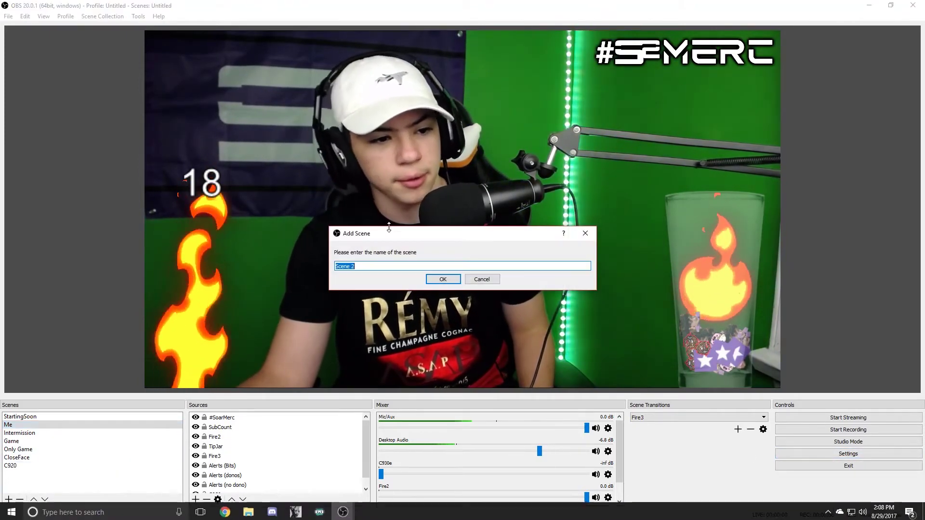
click(441, 280)
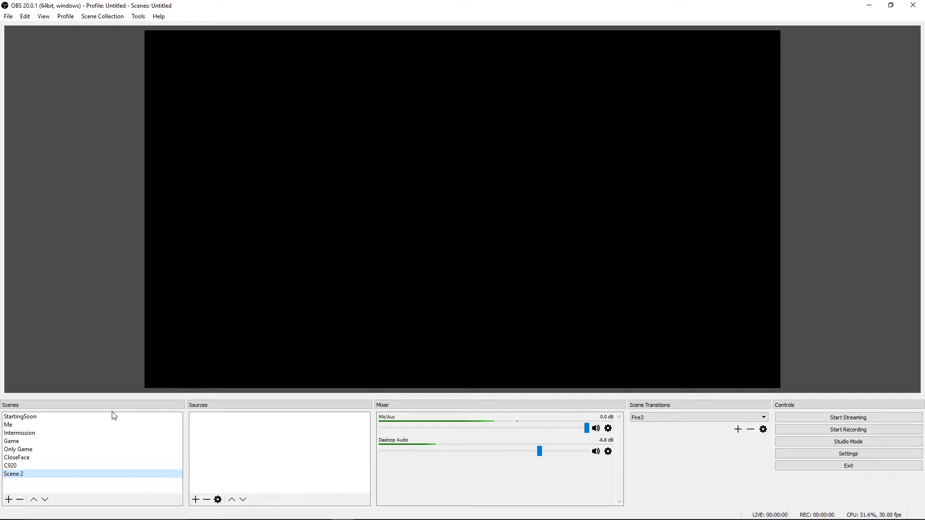
right_click(295, 443)
right_click(223, 438)
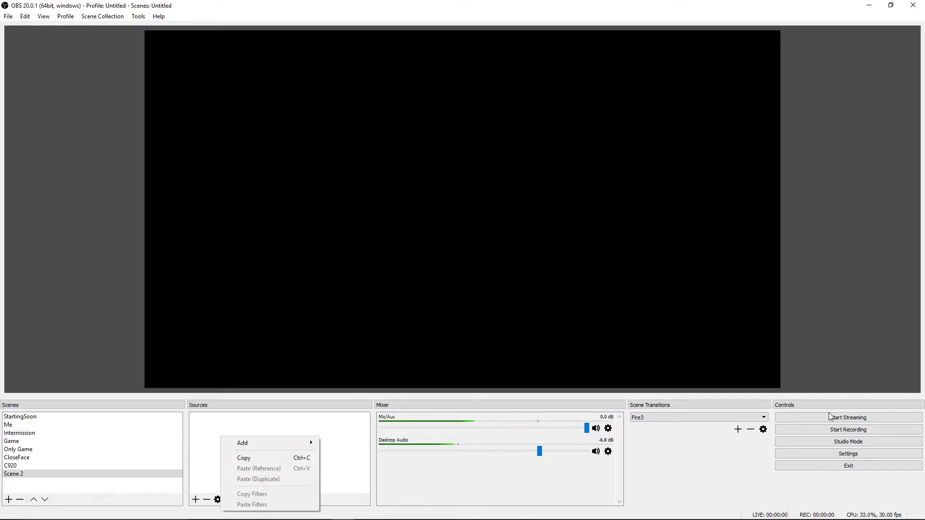
click(807, 442)
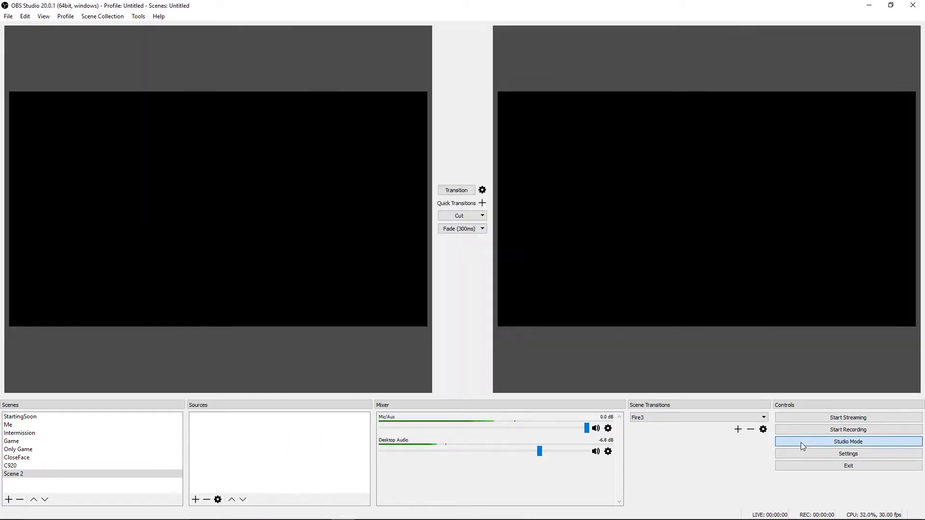
click(800, 442)
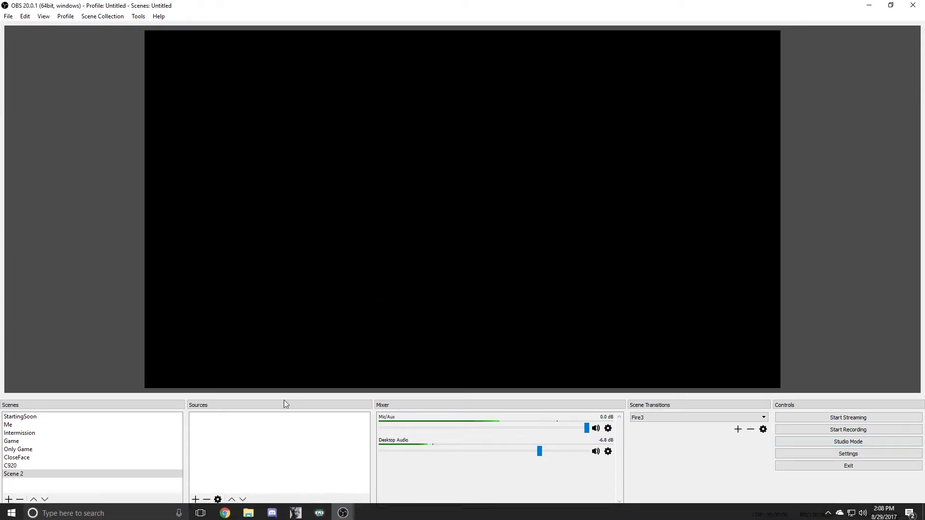
right_click(267, 441)
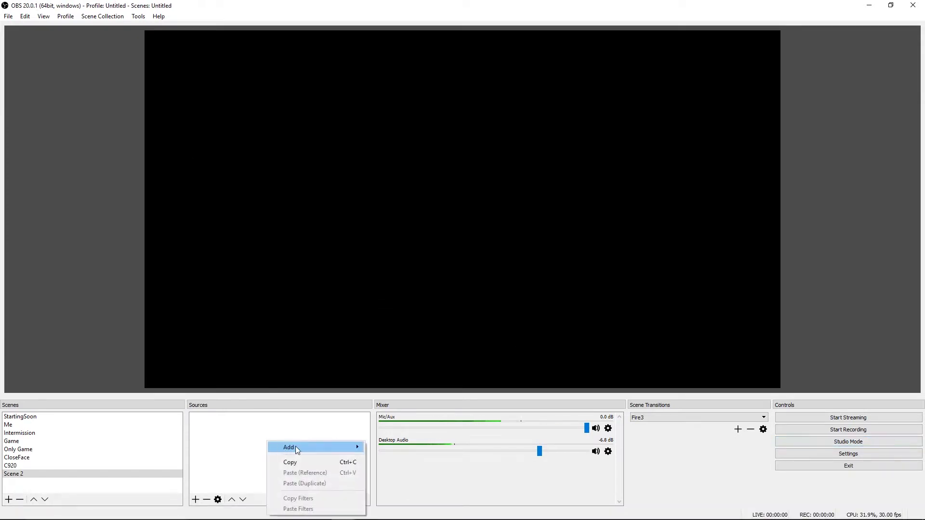
mouse_move(299, 449)
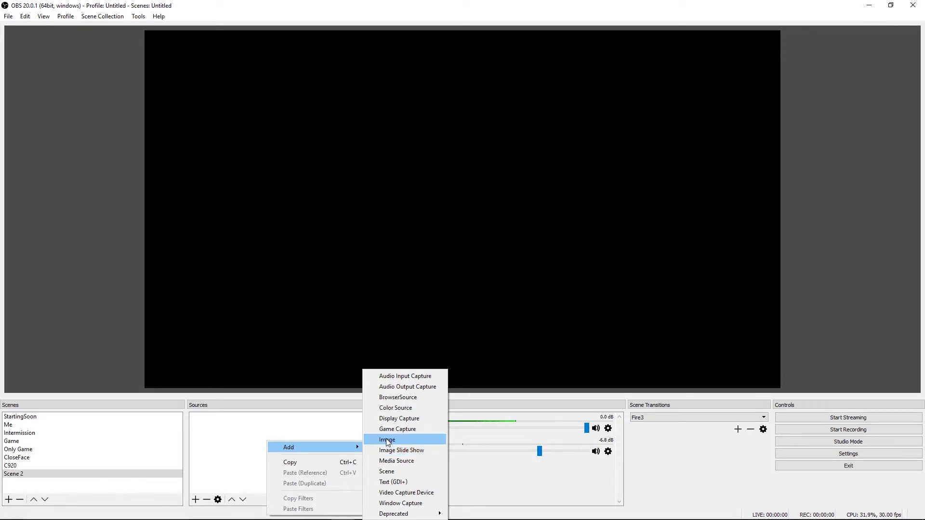
click(271, 438)
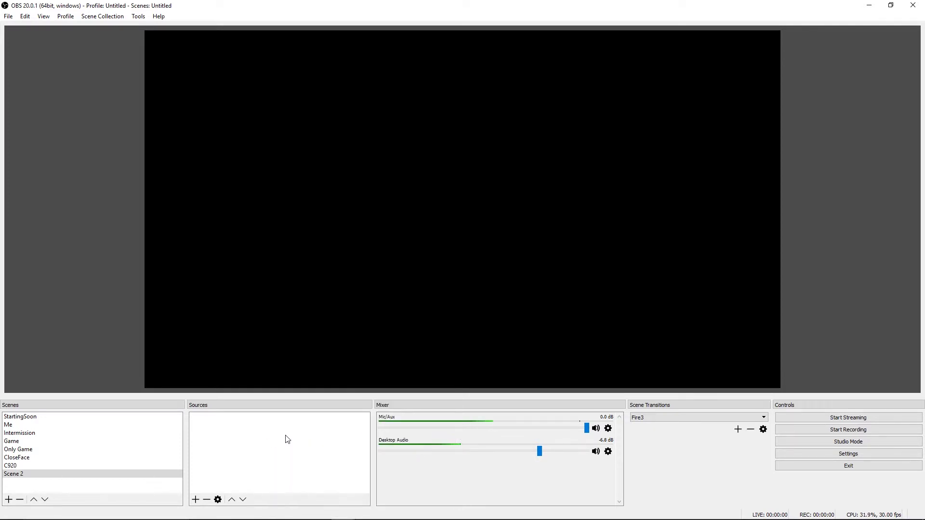
right_click(241, 432)
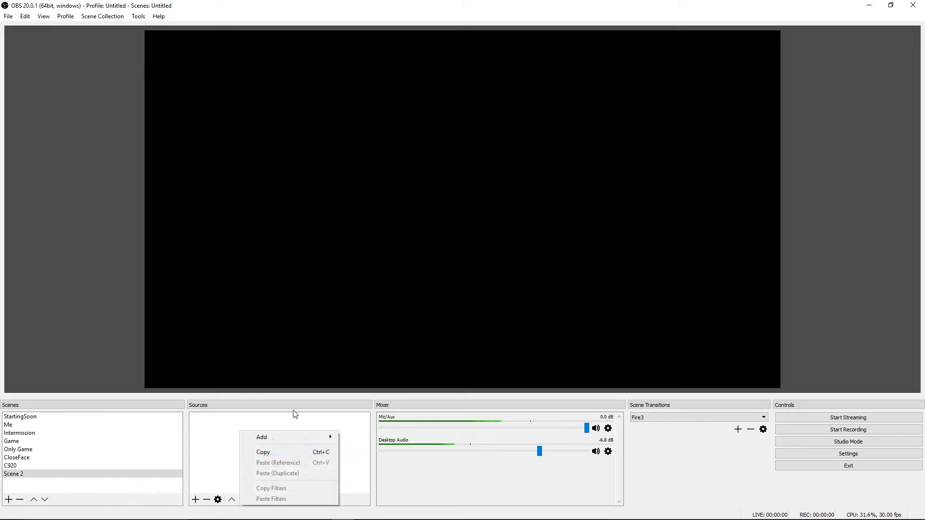
mouse_move(287, 436)
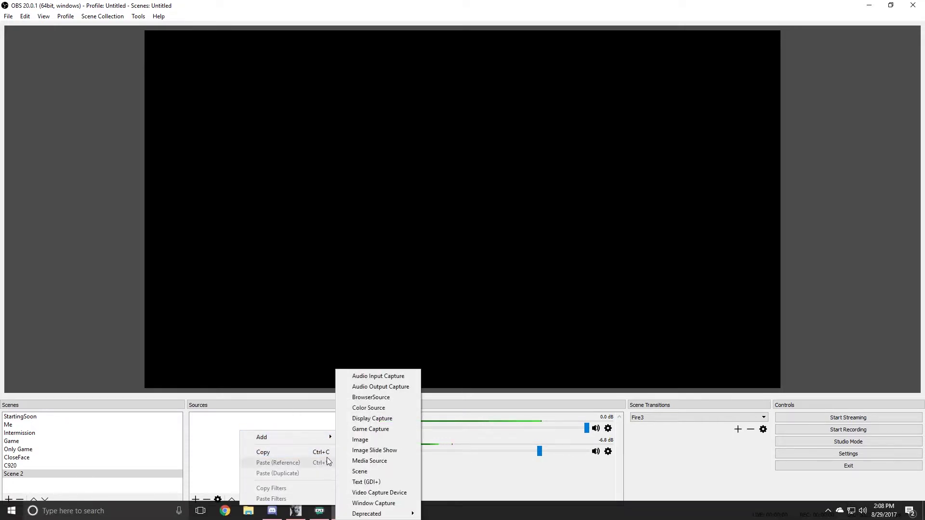
click(363, 493)
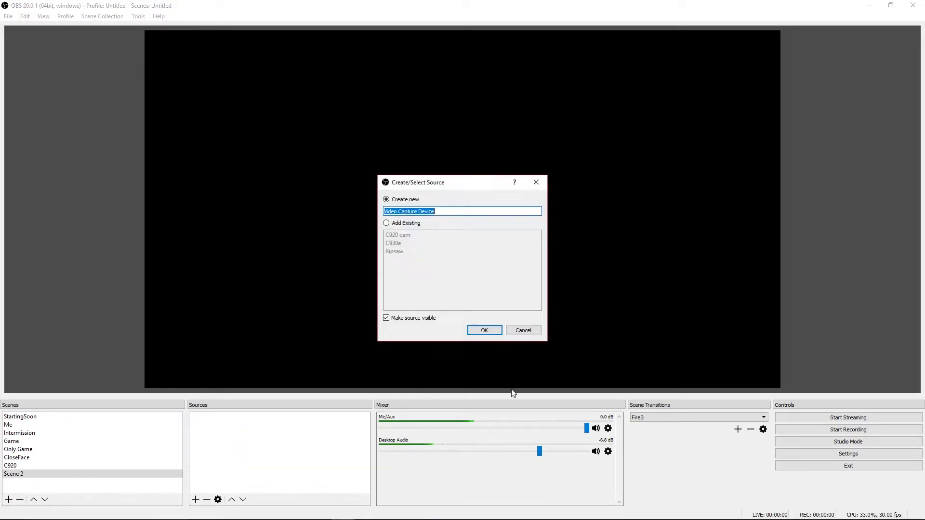
click(386, 223)
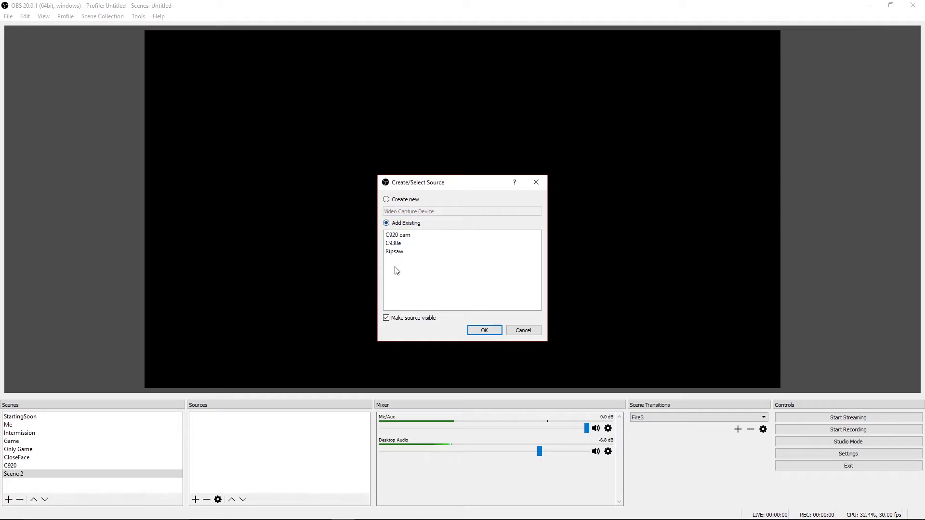
click(407, 253)
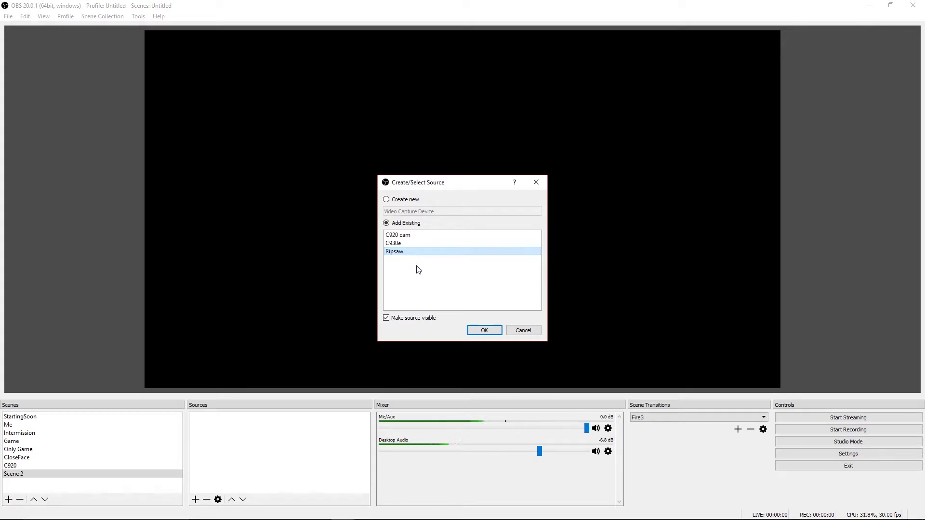
click(412, 201)
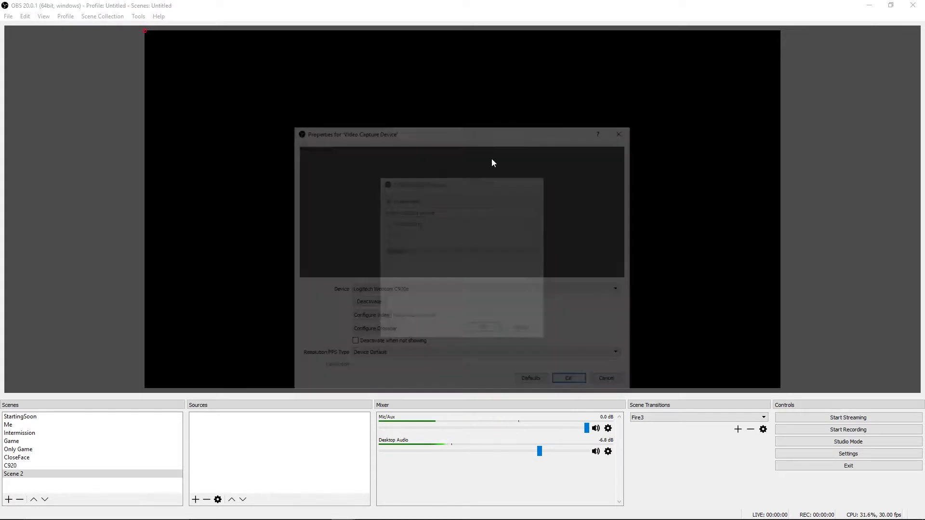
click(495, 328)
click(393, 233)
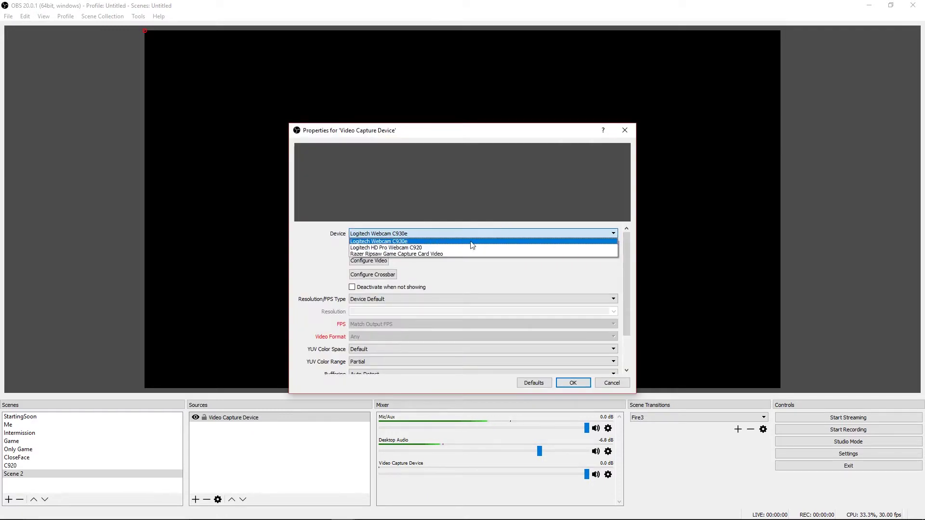
click(612, 382)
click(612, 383)
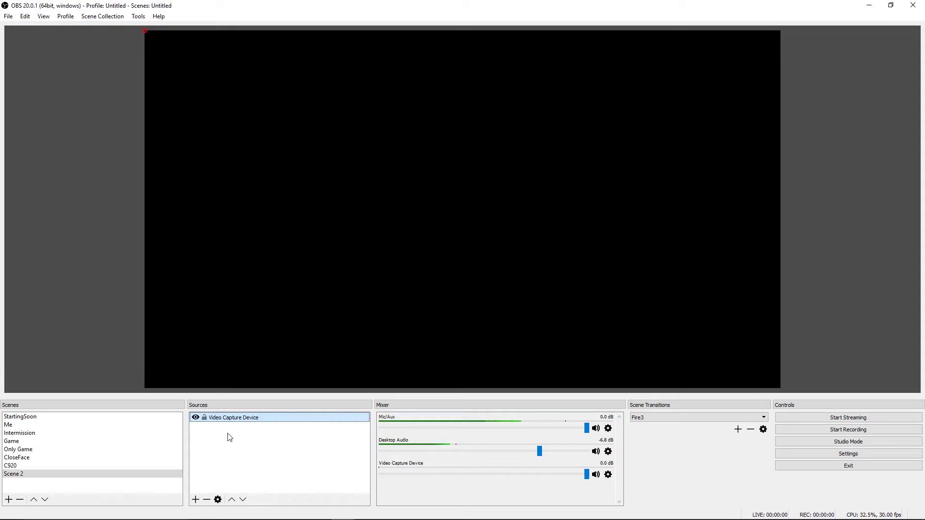
click(206, 499)
click(494, 278)
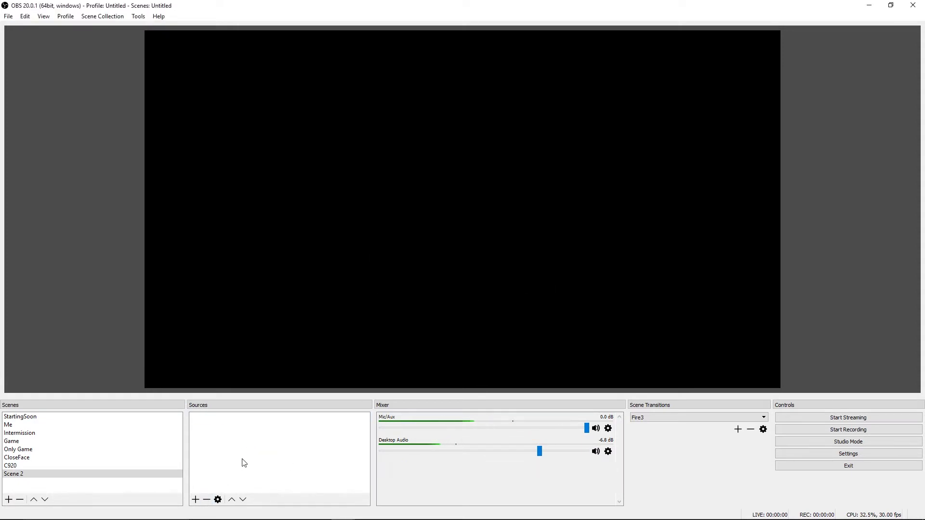
right_click(250, 451)
click(196, 500)
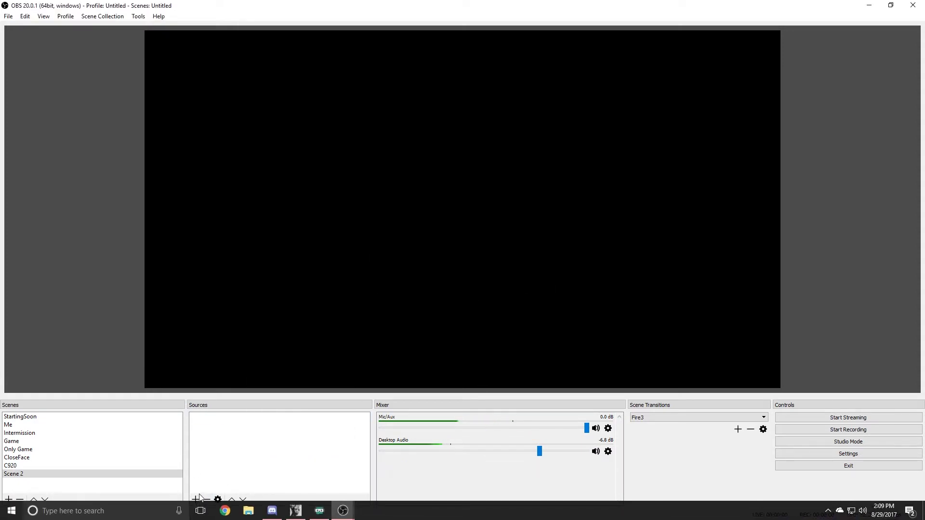
Step: Add a Game Capture 2 source with Mode set to Capture specific window
click(195, 500)
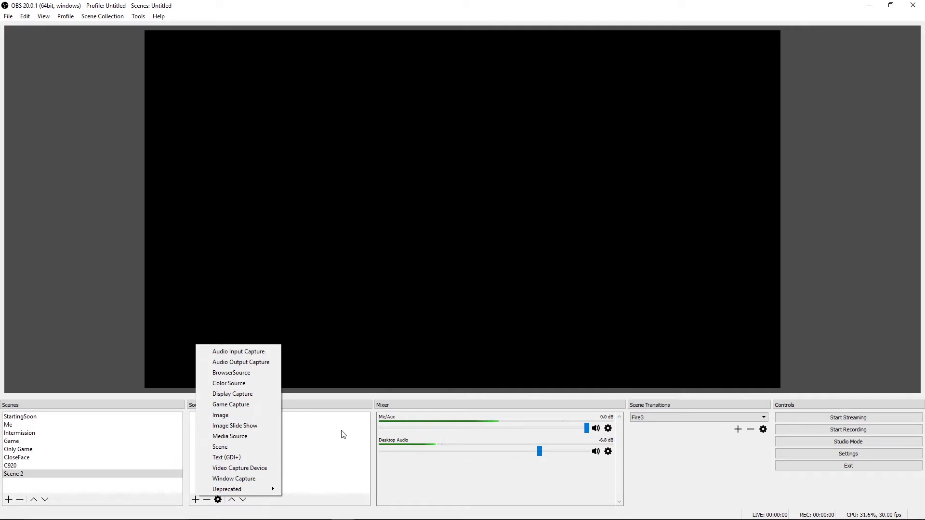
click(236, 404)
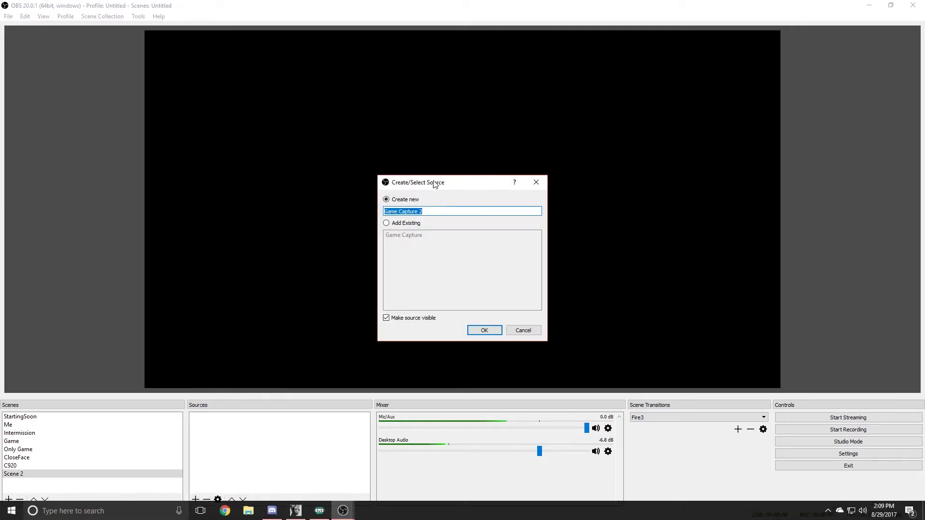
click(483, 328)
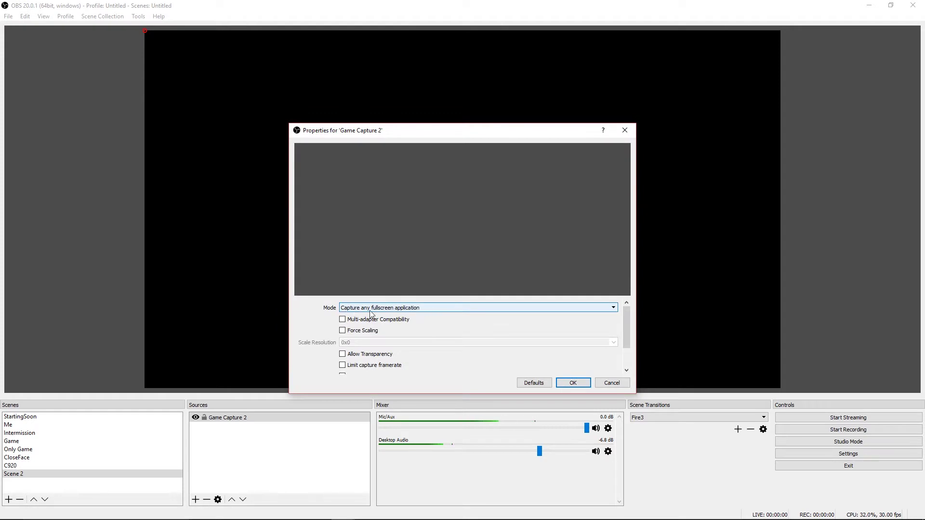
click(430, 311)
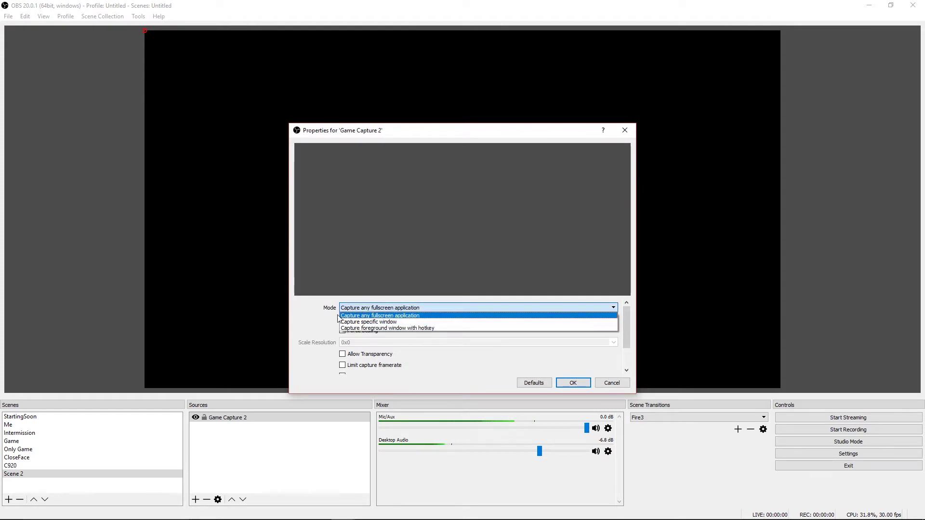
click(362, 323)
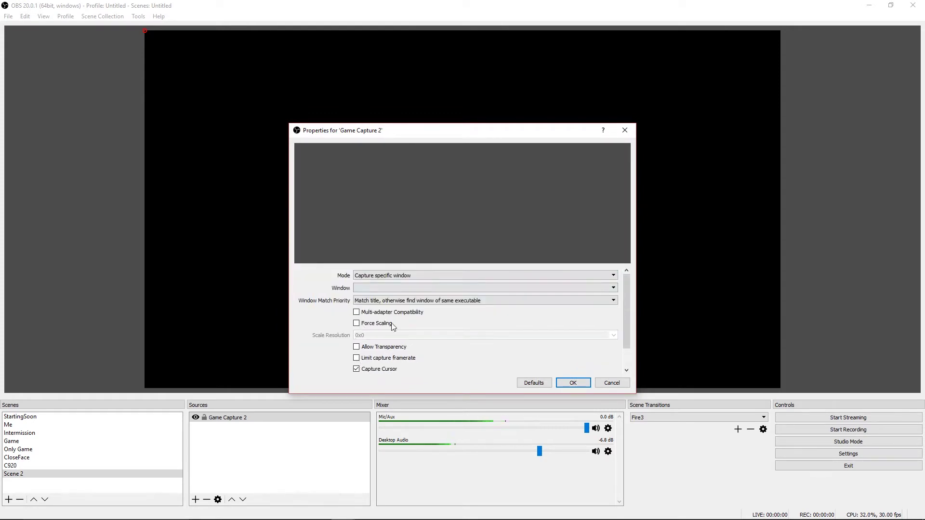
click(405, 289)
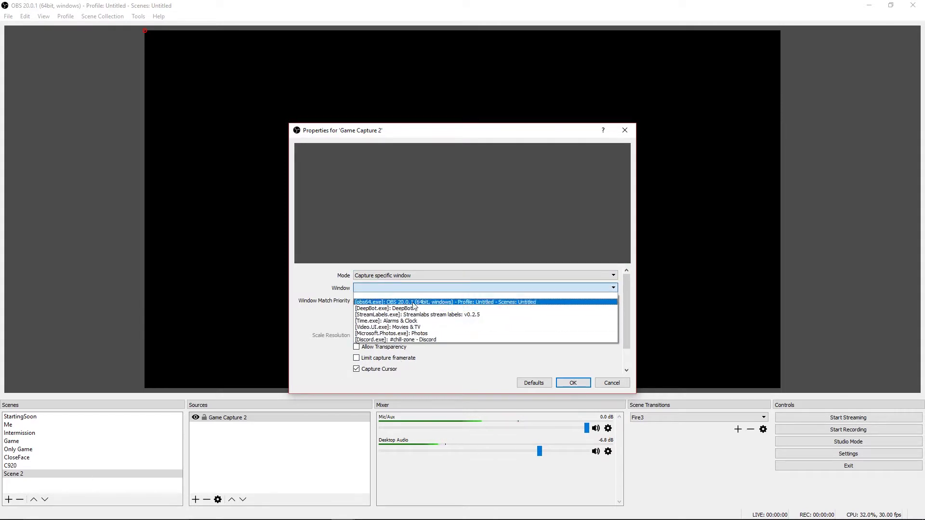
click(514, 348)
click(583, 383)
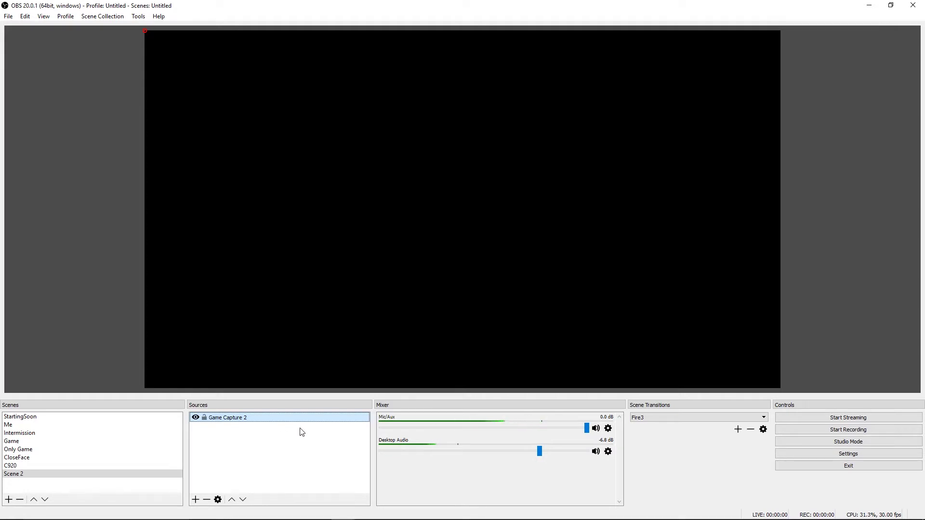
Step: Remove the Game Capture 2 source from Scene 2
double_click(229, 421)
click(597, 307)
key(Escape)
key(Escape)
click(210, 499)
click(497, 278)
Step: Add the existing Ripsaw capture so the PS4 home screen fills the preview
click(193, 500)
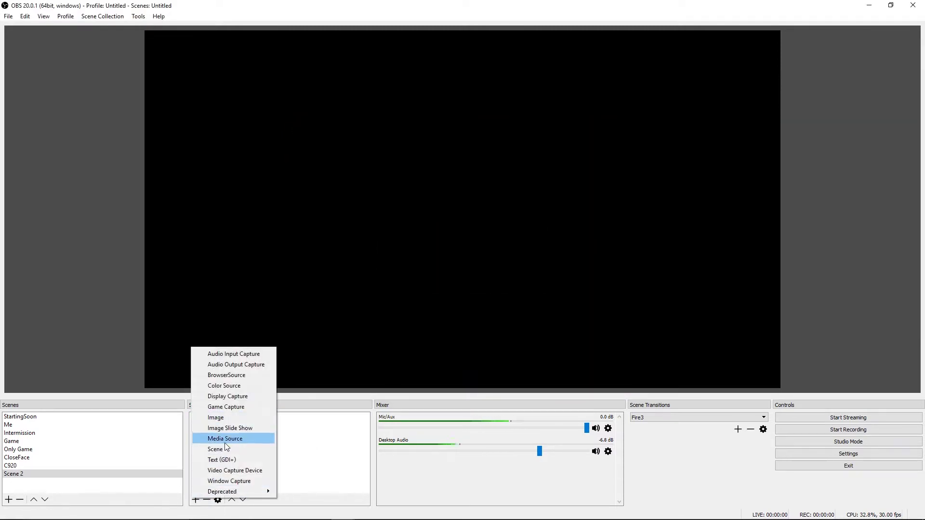
click(236, 471)
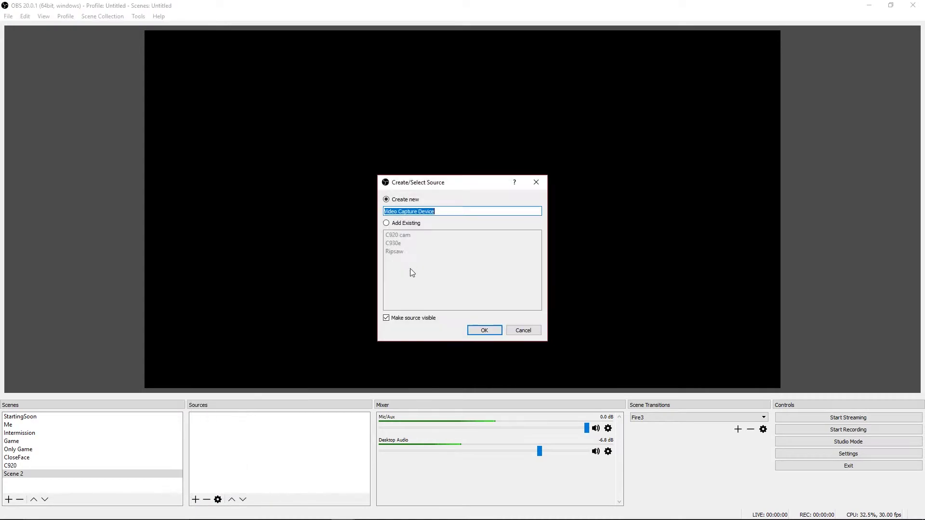
click(406, 224)
click(397, 252)
click(498, 330)
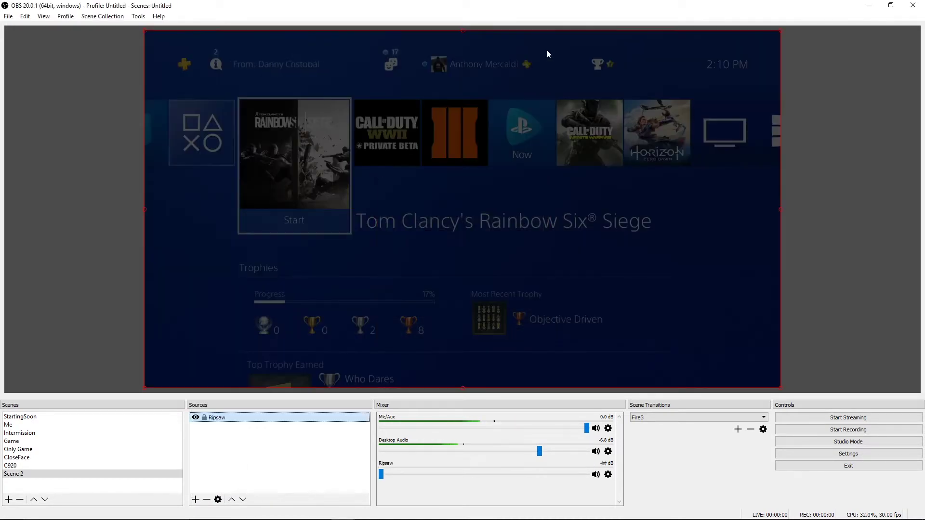
click(813, 163)
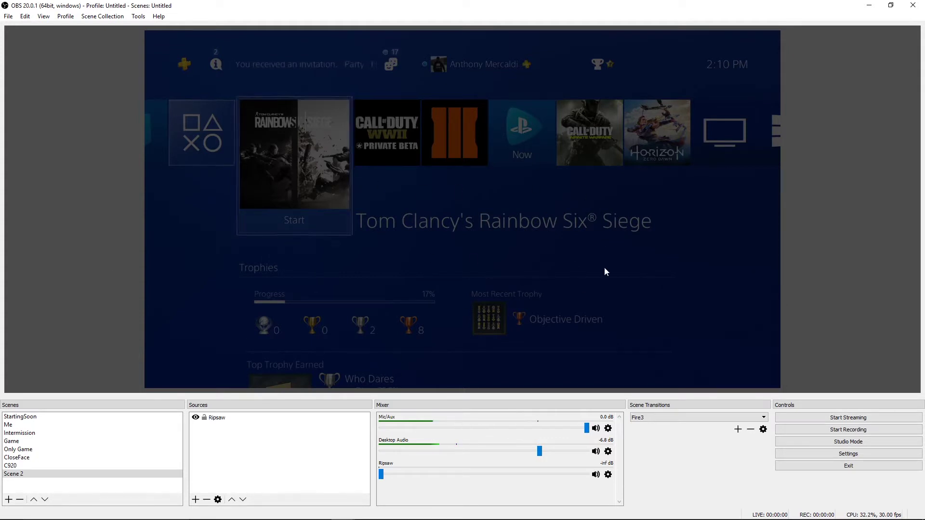
Step: Add the existing C930e webcam as a Video Capture Device source
right_click(230, 458)
click(196, 510)
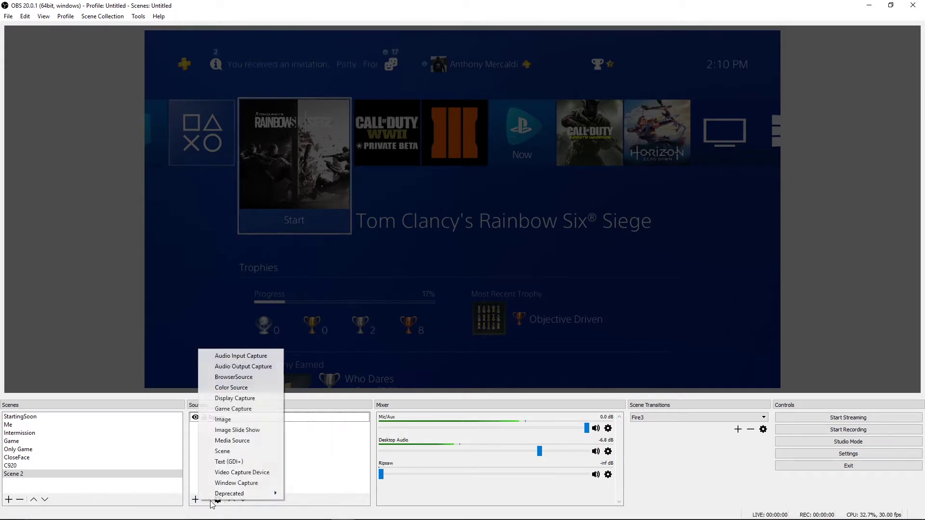
click(195, 499)
click(234, 476)
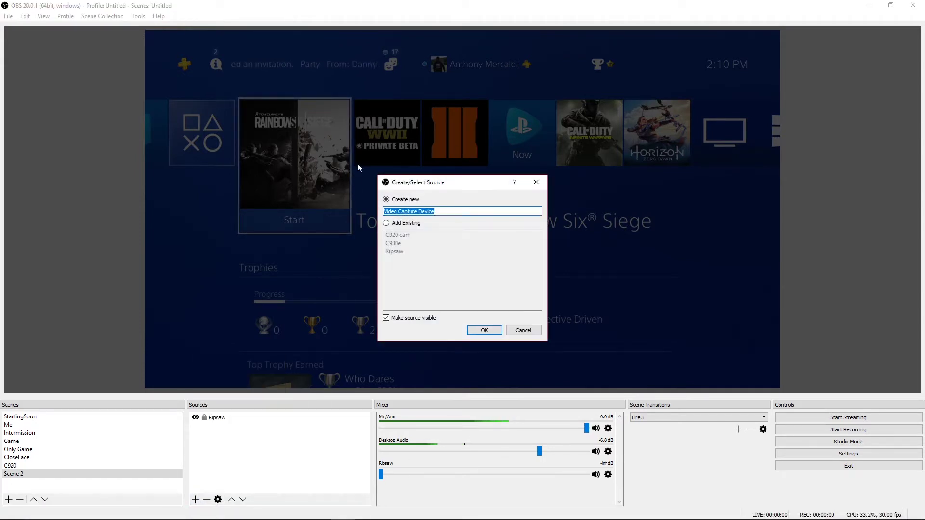
click(410, 224)
click(404, 199)
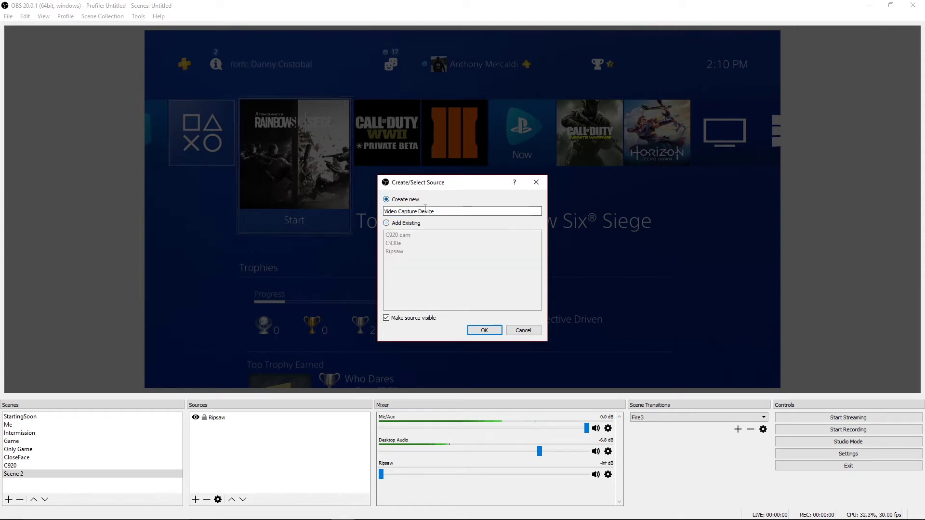
click(404, 223)
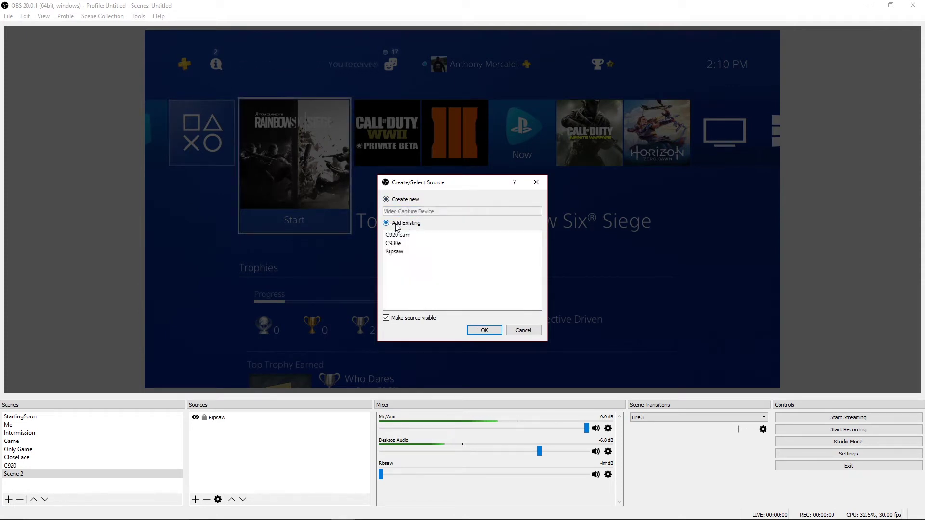
click(408, 243)
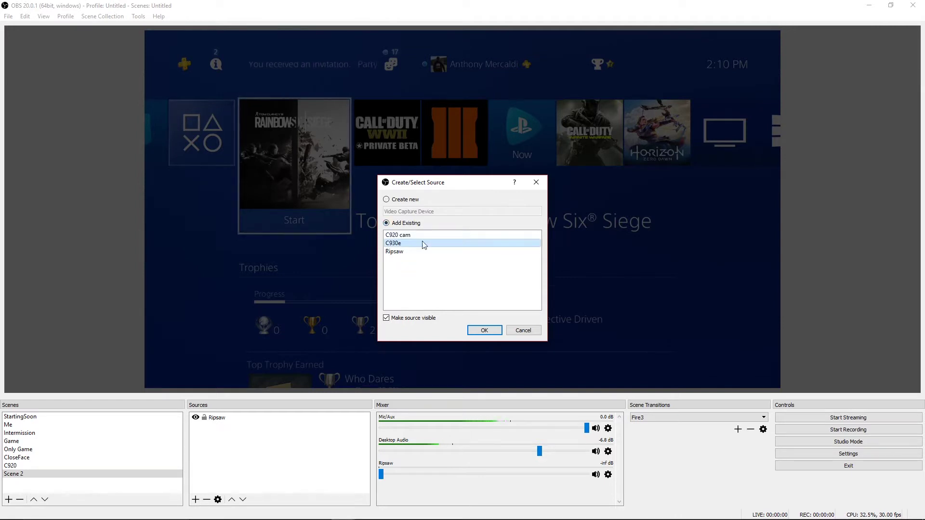
click(480, 330)
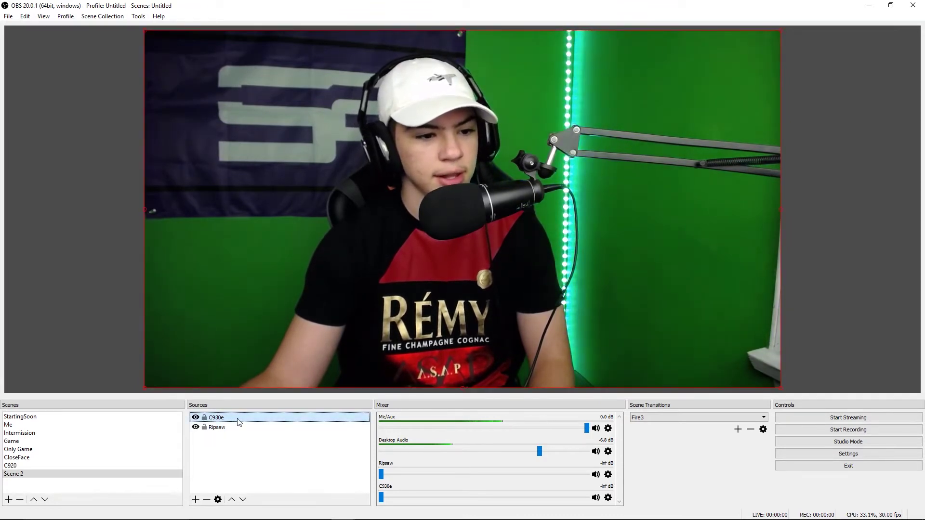
Step: Shrink the C930e webcam and place it in the top-right corner
click(145, 390)
drag(145, 390, 658, 130)
drag(712, 100, 680, 134)
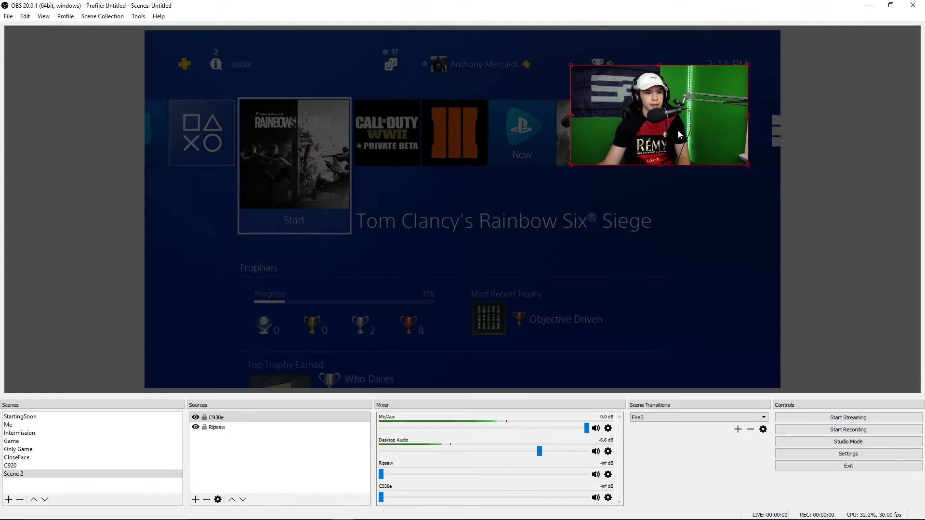
drag(571, 167, 557, 178)
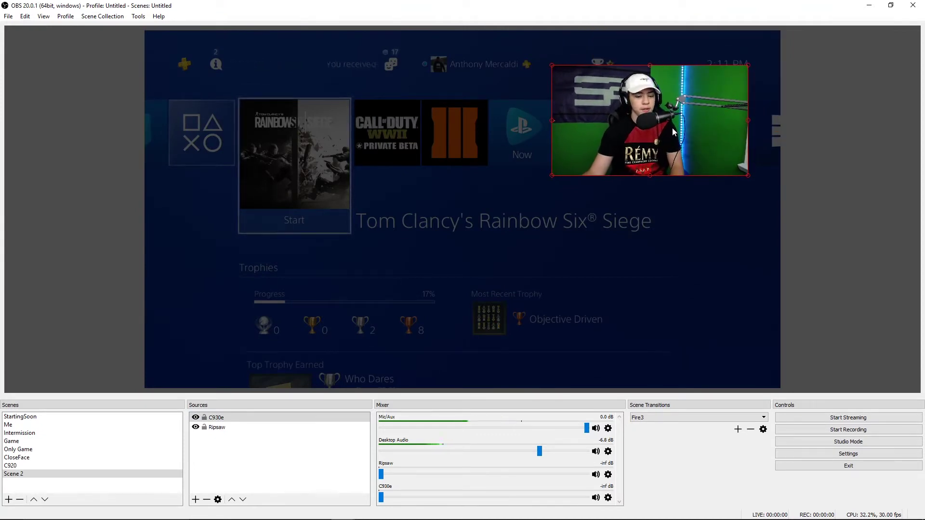
drag(672, 128, 701, 107)
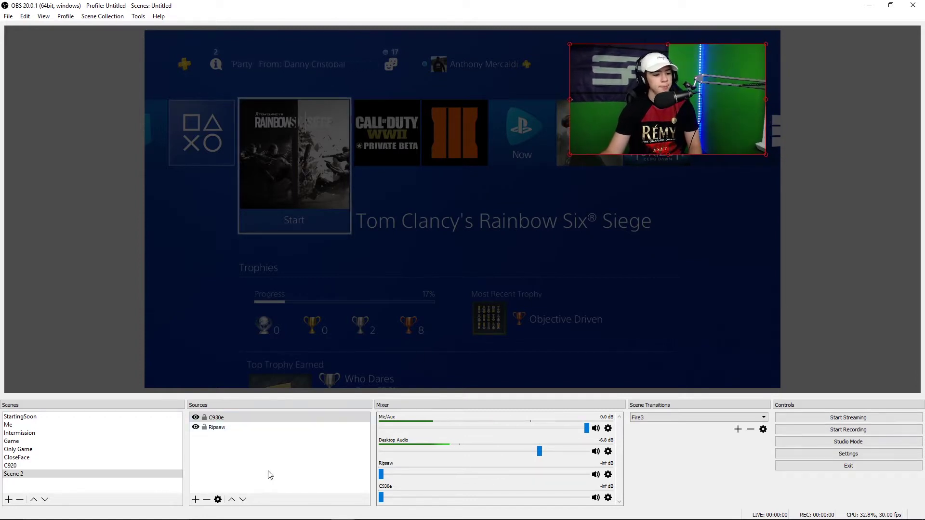
Step: Add a new Image source without choosing an image file
click(195, 500)
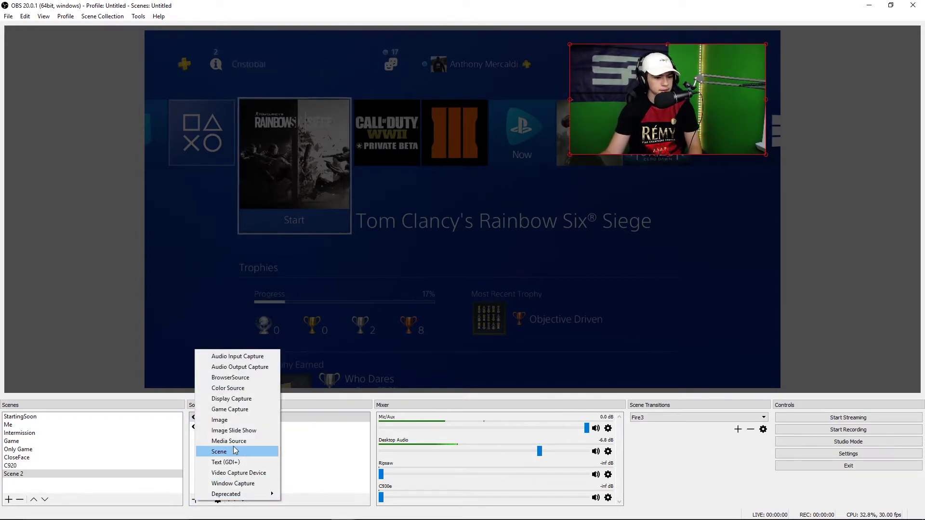
click(221, 420)
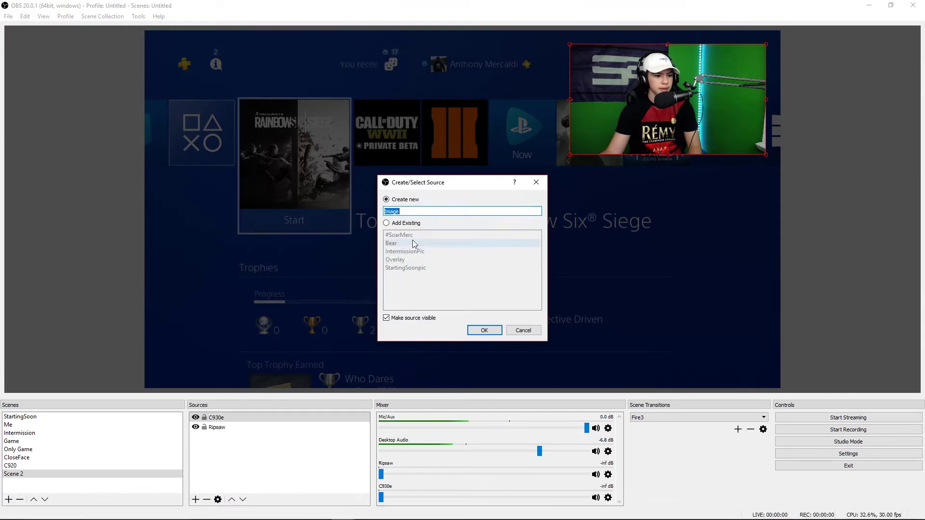
click(476, 331)
click(606, 312)
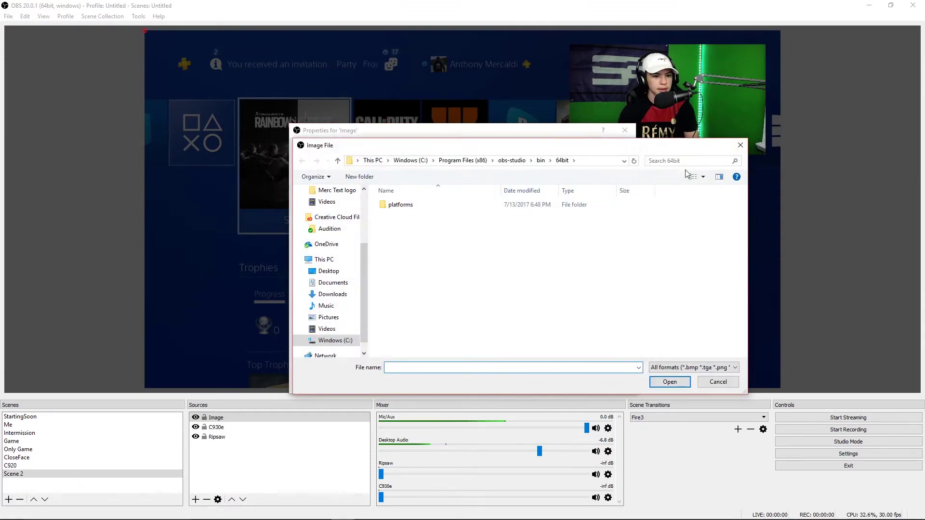
click(741, 145)
key(Escape)
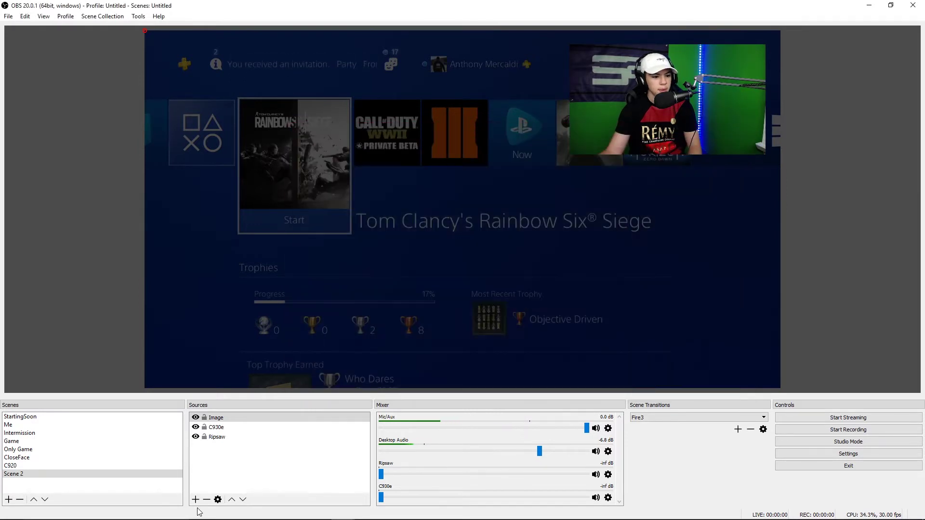
Step: Add the existing Overlay image to Scene 2
click(195, 500)
click(260, 418)
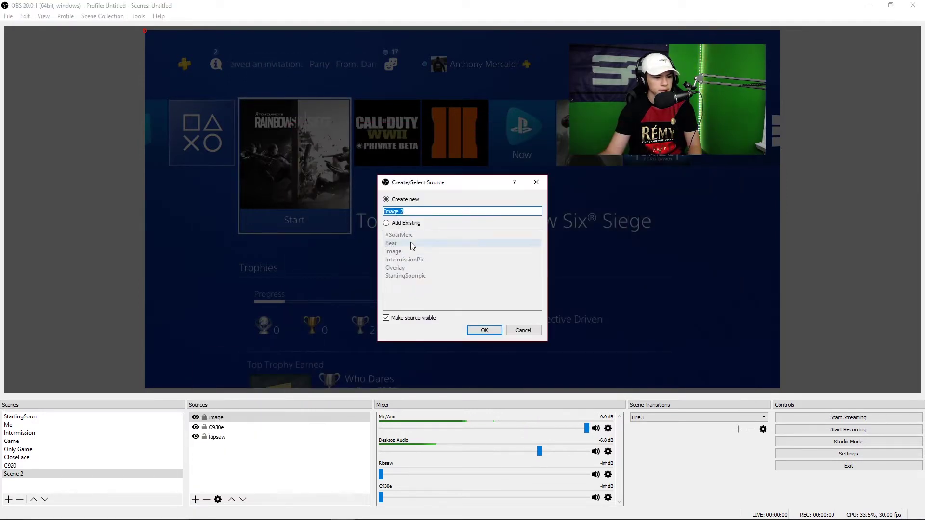
click(404, 224)
click(402, 268)
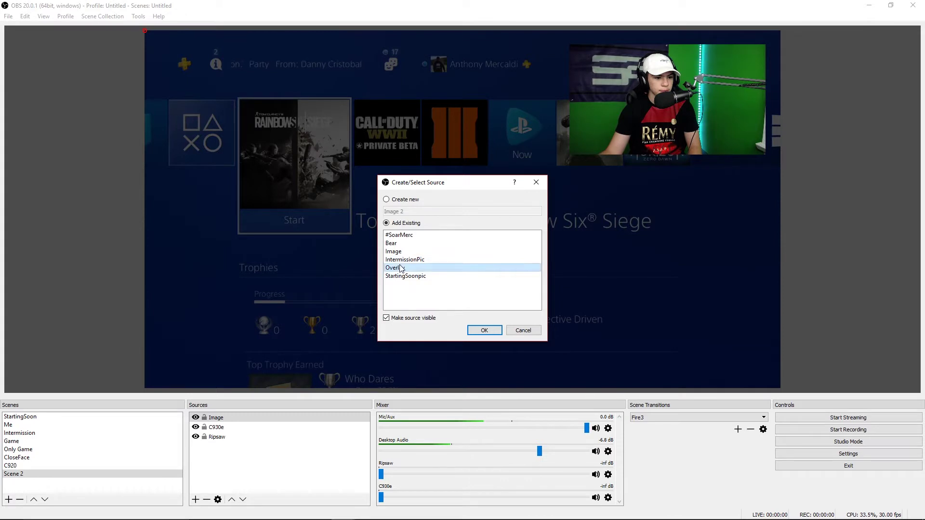
click(484, 330)
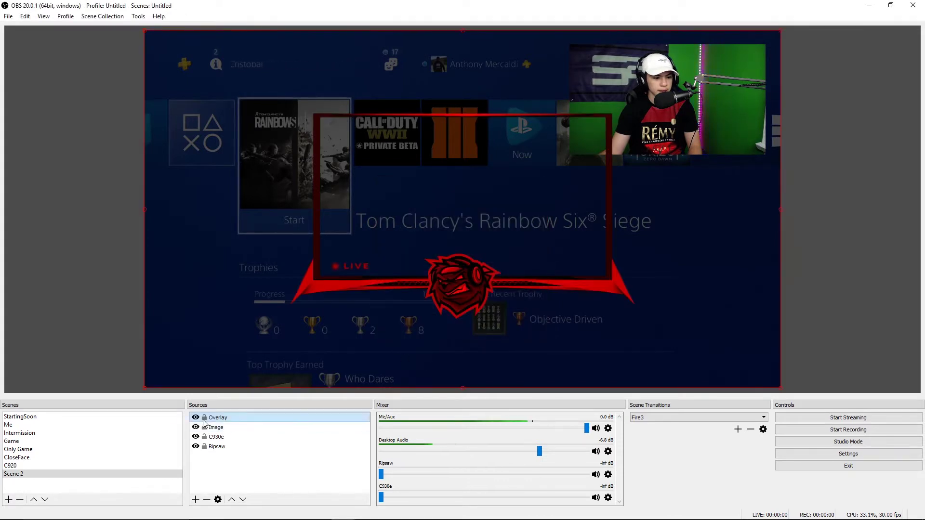
click(147, 390)
Step: Shrink the red Overlay frame and move it over the top-right webcam
drag(153, 384, 608, 167)
drag(443, 234, 490, 202)
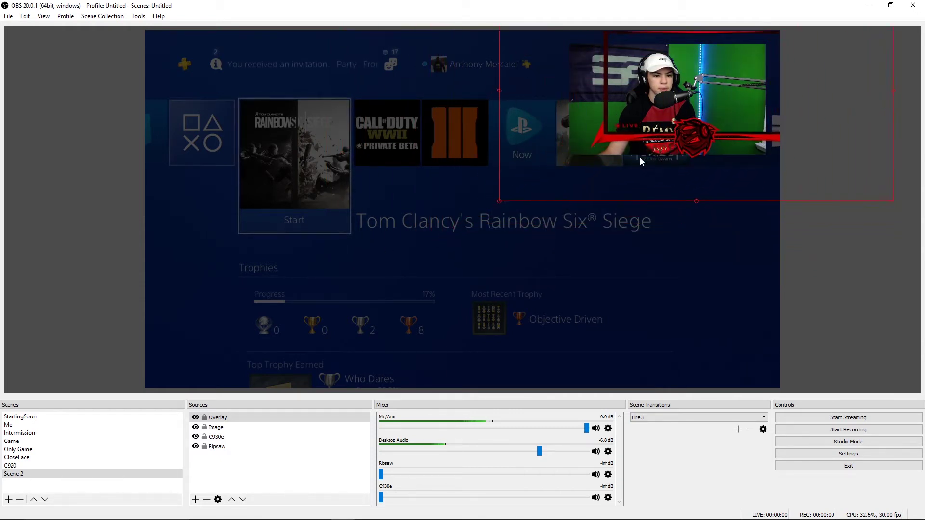
drag(632, 163, 614, 171)
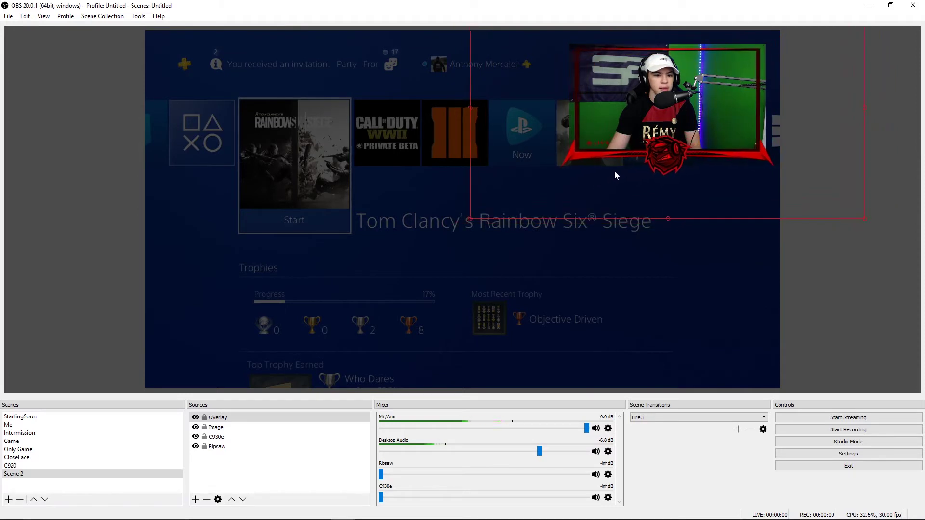
Step: Resize the C930e webcam so it fits inside the Overlay frame
click(241, 436)
drag(570, 45, 599, 70)
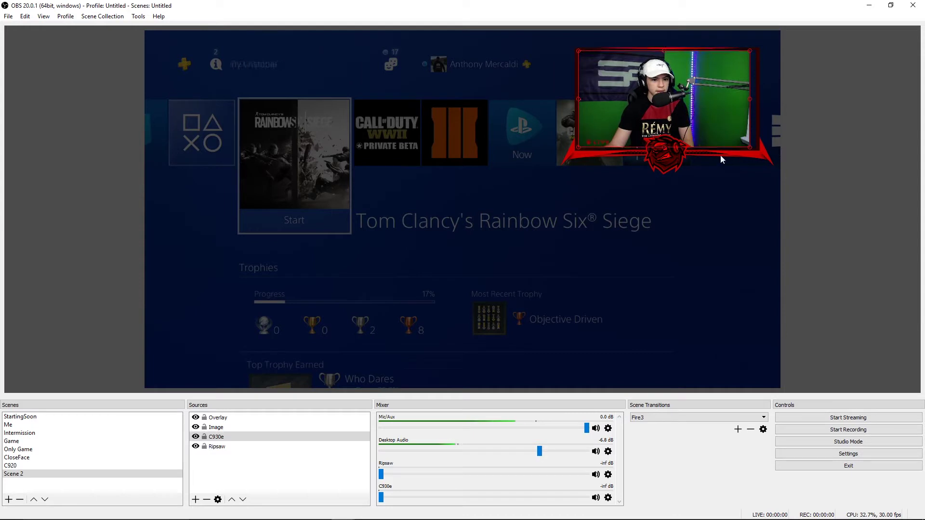
drag(751, 149, 756, 148)
click(854, 86)
click(905, 180)
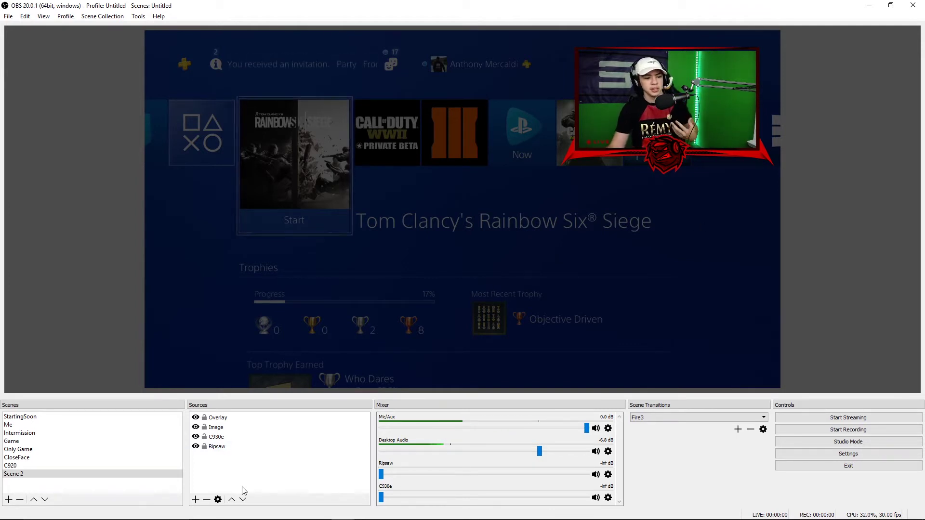
Step: Add a new BrowserSource to Scene 2, showing the OBS Studio website
right_click(255, 478)
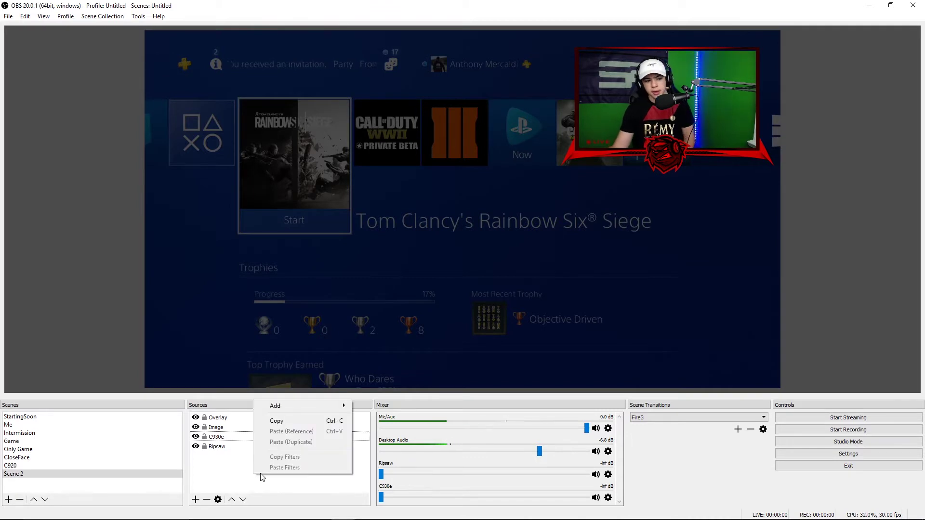
mouse_move(306, 407)
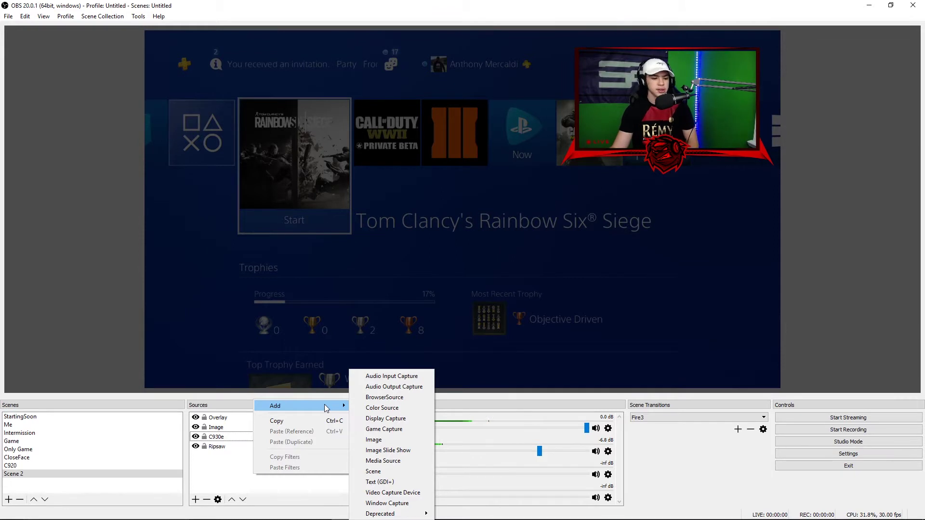
click(421, 397)
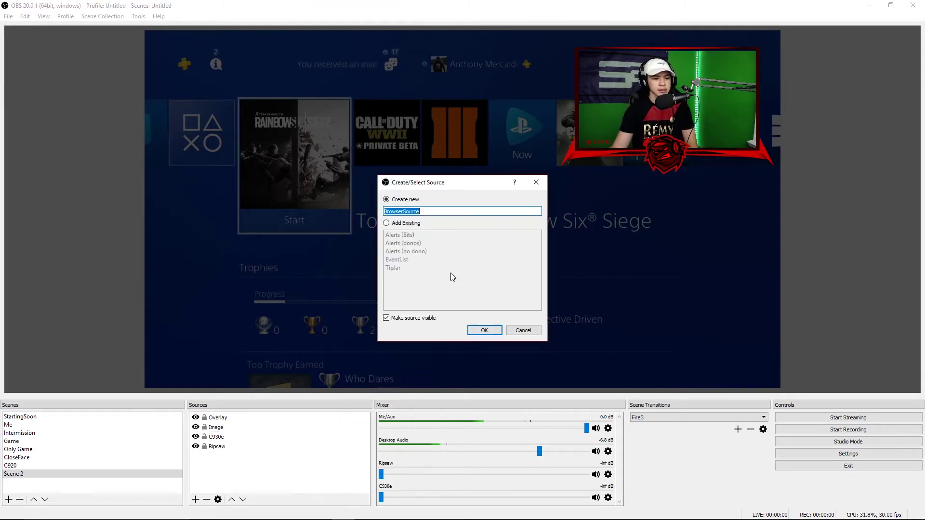
click(483, 330)
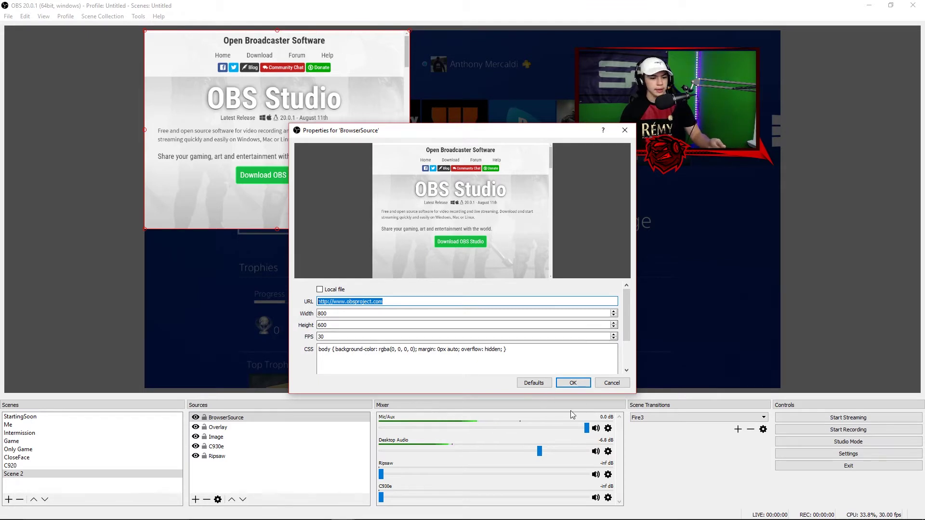
Step: Close its settings unchanged and delete the BrowserSource from Scene 2
click(606, 387)
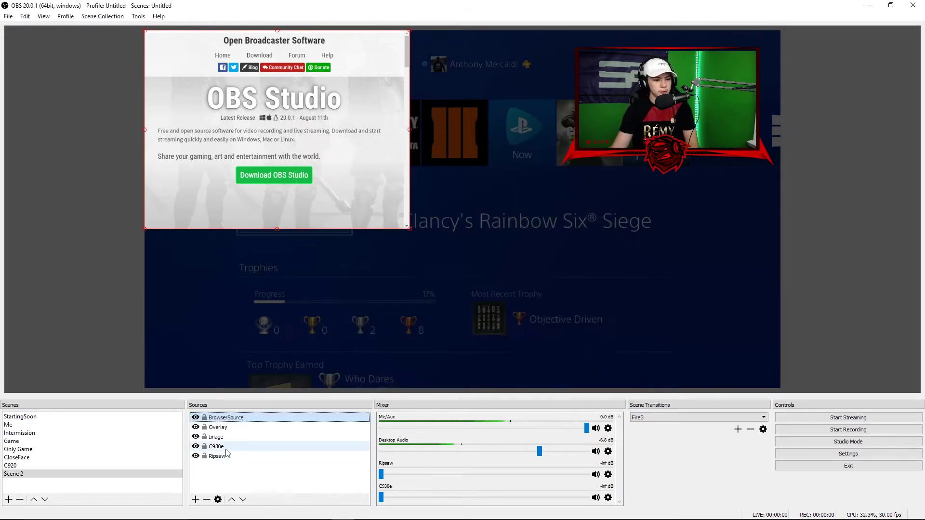
click(207, 500)
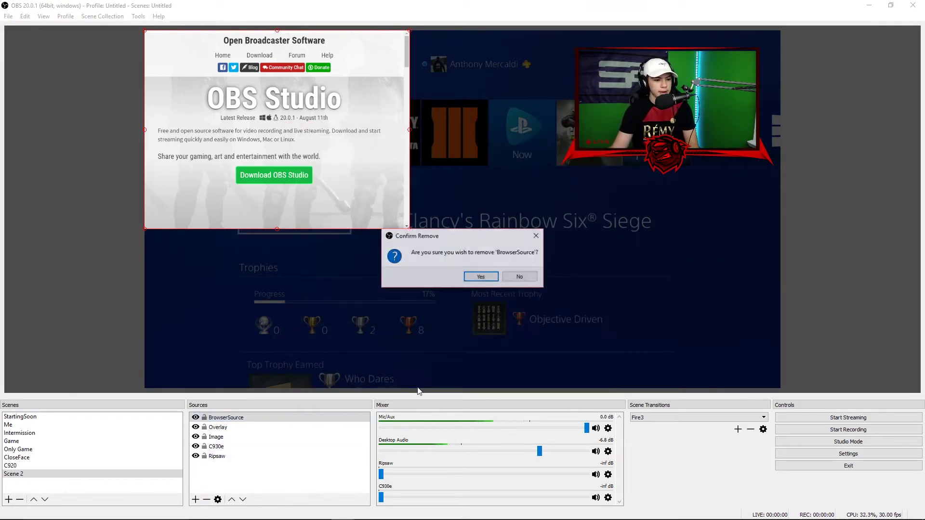
click(479, 278)
click(196, 499)
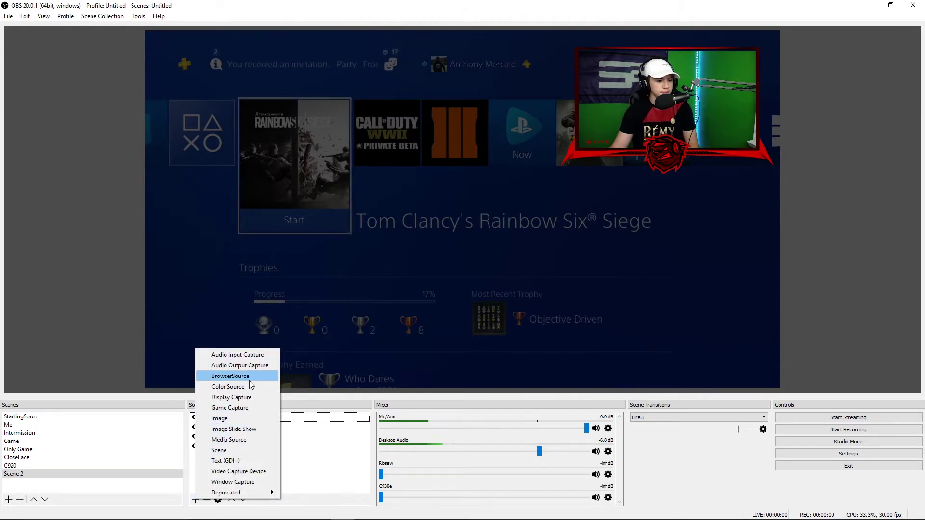
Step: Reuse the existing 'Alerts (no dono)' browser source and stretch it to full-canvas size
click(236, 375)
click(386, 224)
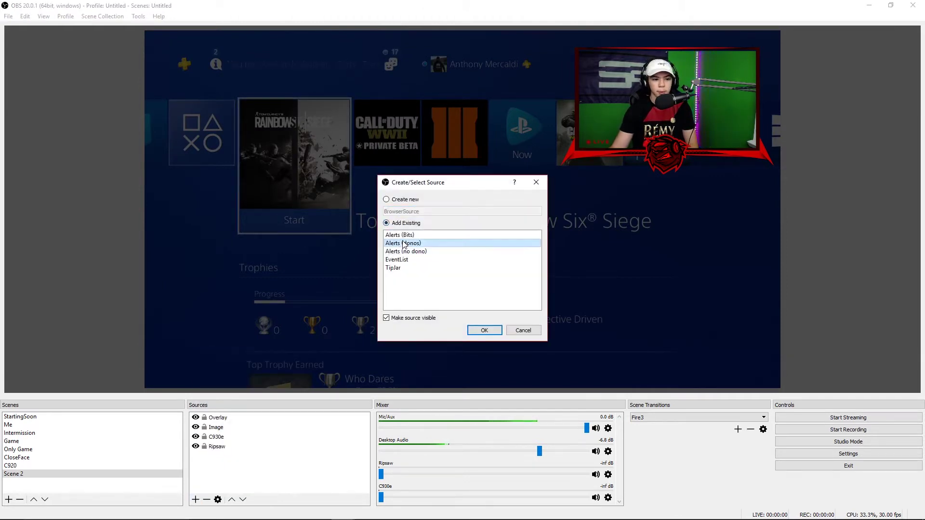
click(428, 242)
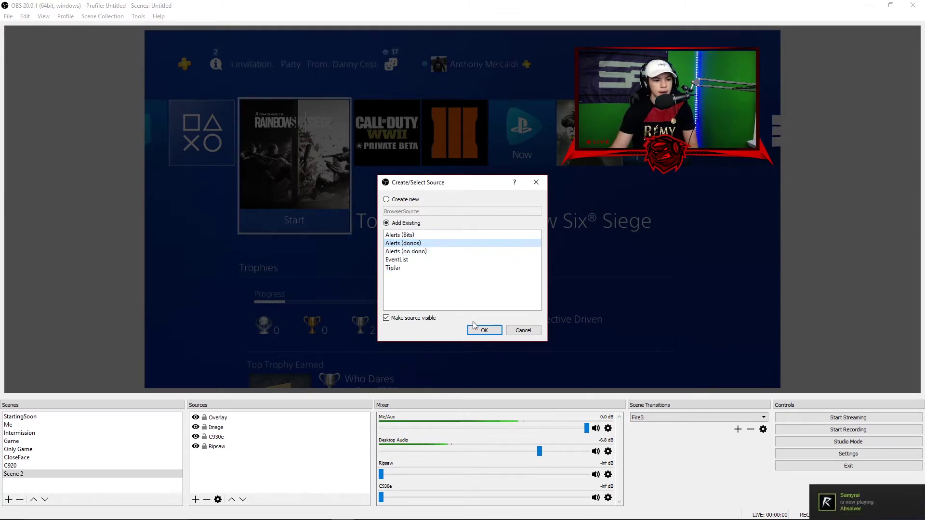
click(464, 252)
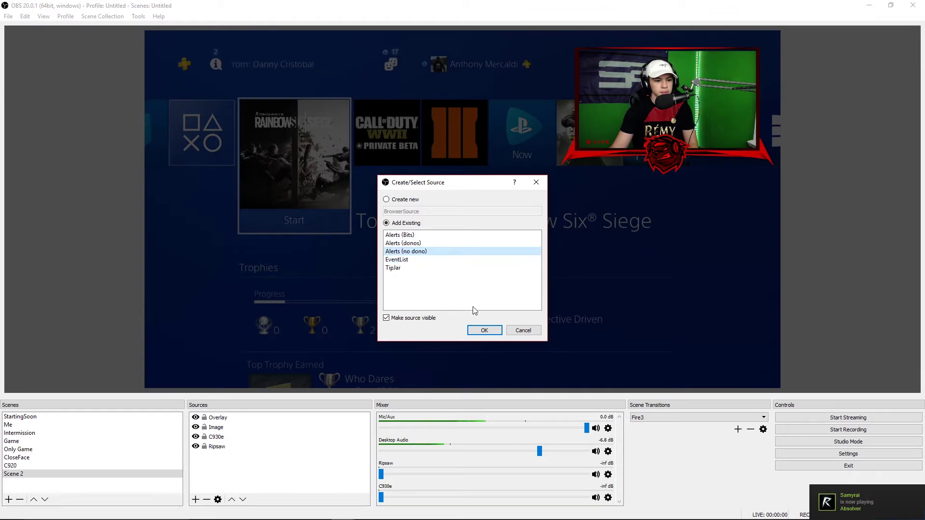
click(485, 330)
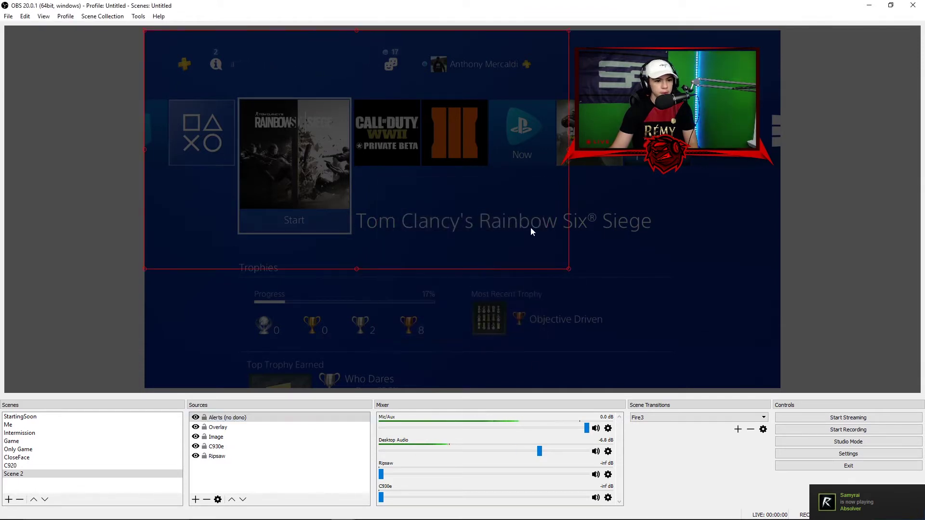
drag(569, 269, 770, 374)
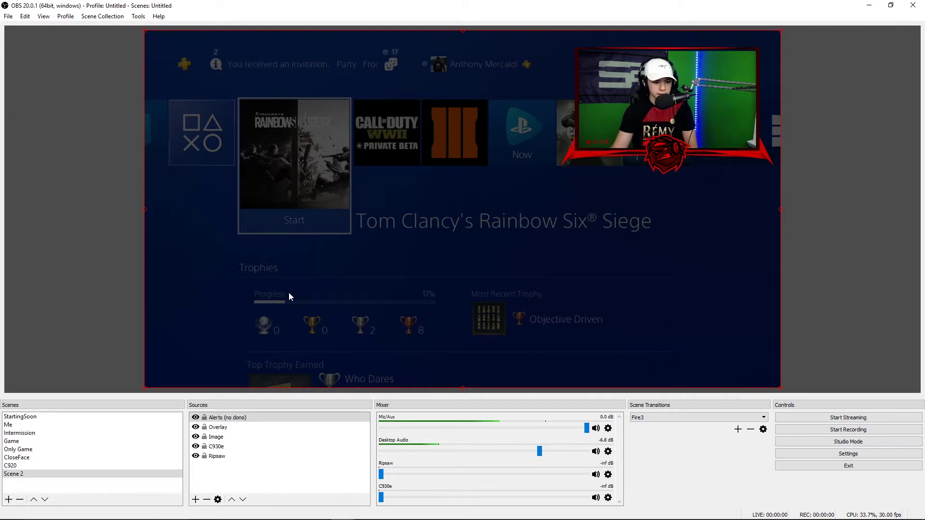
Step: Bring Deep Bot up from the taskbar and drag its window to the screen centre
mouse_move(306, 507)
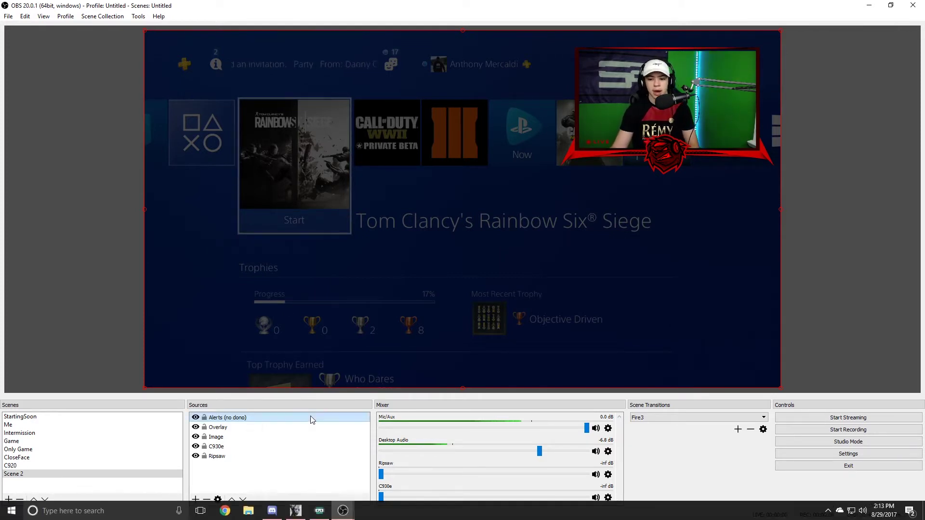
mouse_move(298, 514)
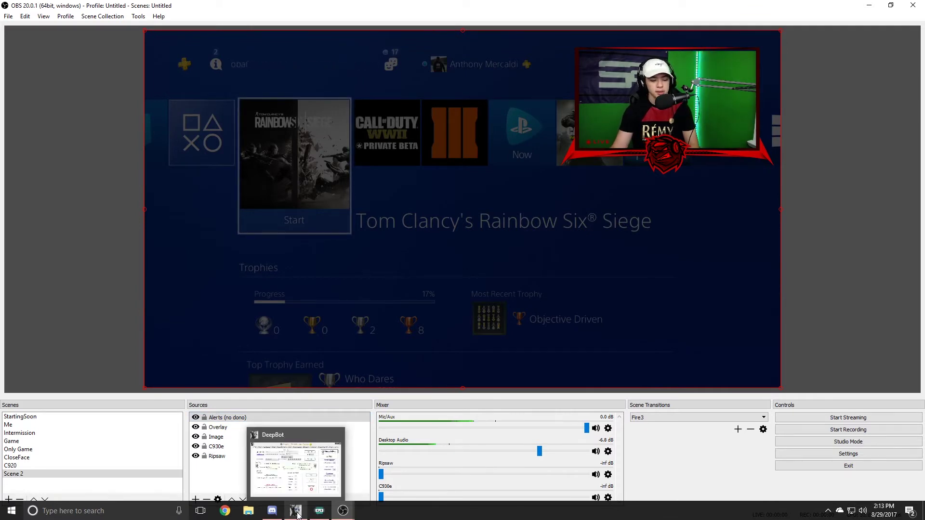
click(296, 511)
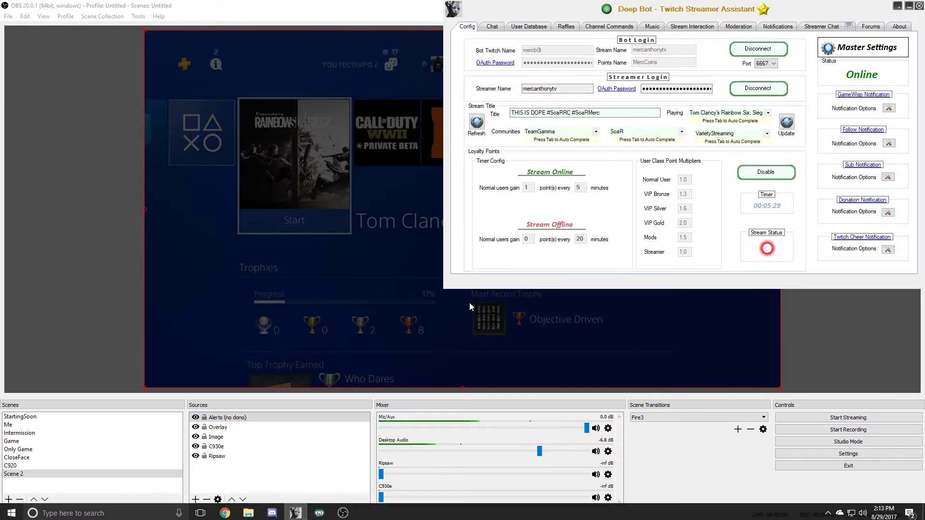
drag(684, 6, 464, 123)
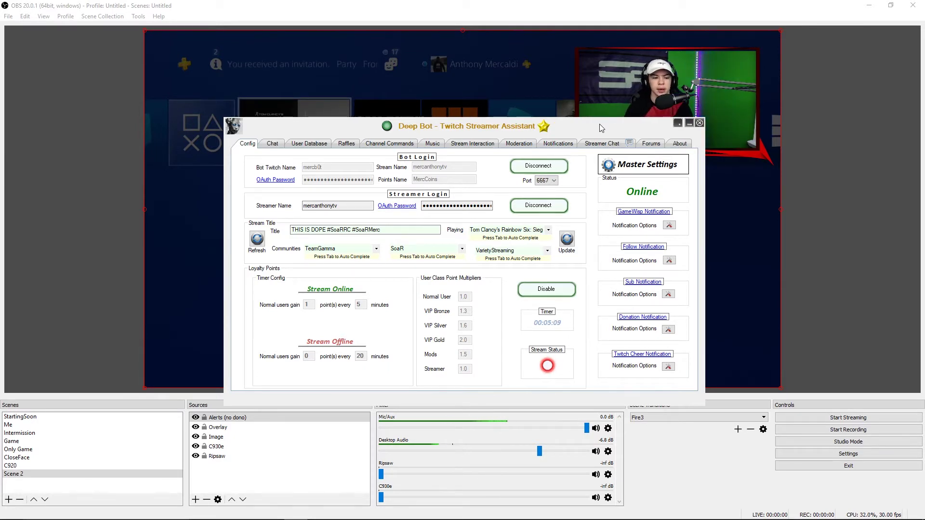
Step: Check Deep Bot's chat log and viewer list, including the muxybot viewer's actions
click(272, 144)
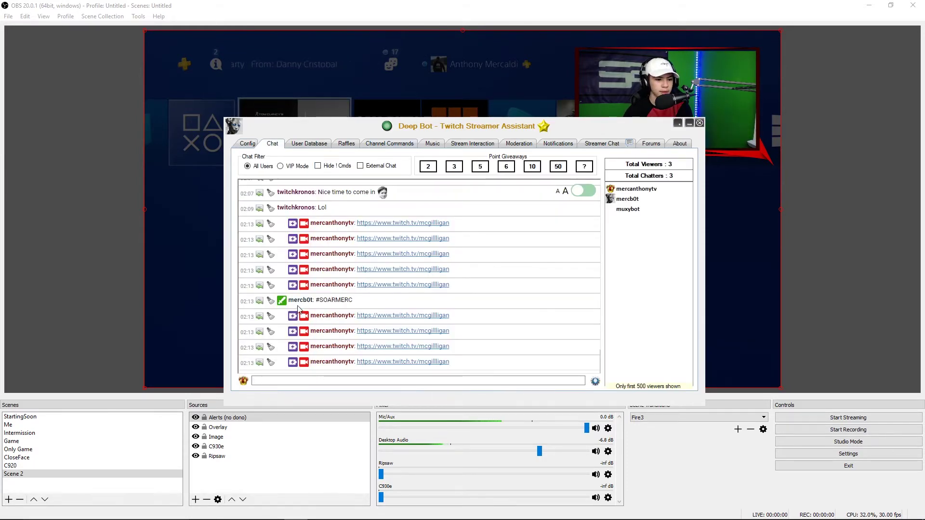
click(247, 143)
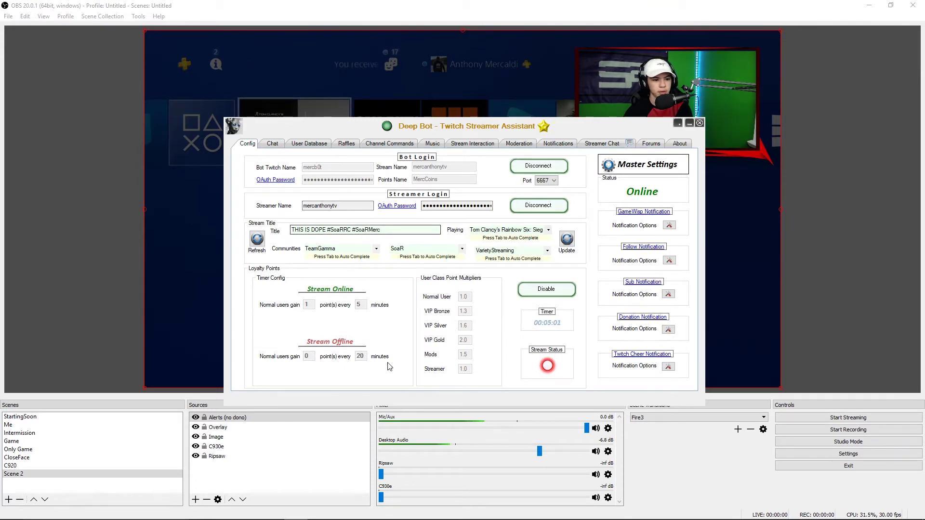
click(277, 147)
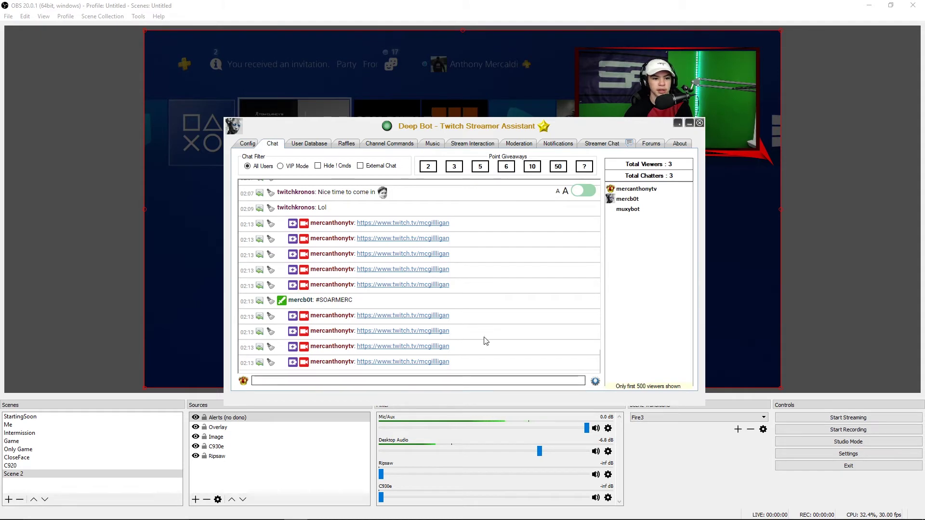
right_click(634, 209)
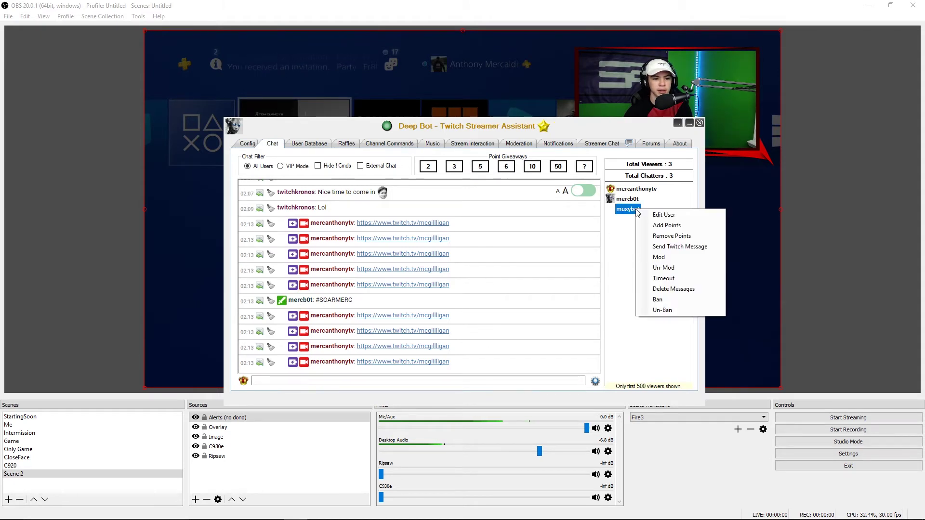
click(623, 282)
Step: Browse the User Database, Raffles, Channel Commands, Music, Notifications and Forums pages, then return to Config
click(309, 144)
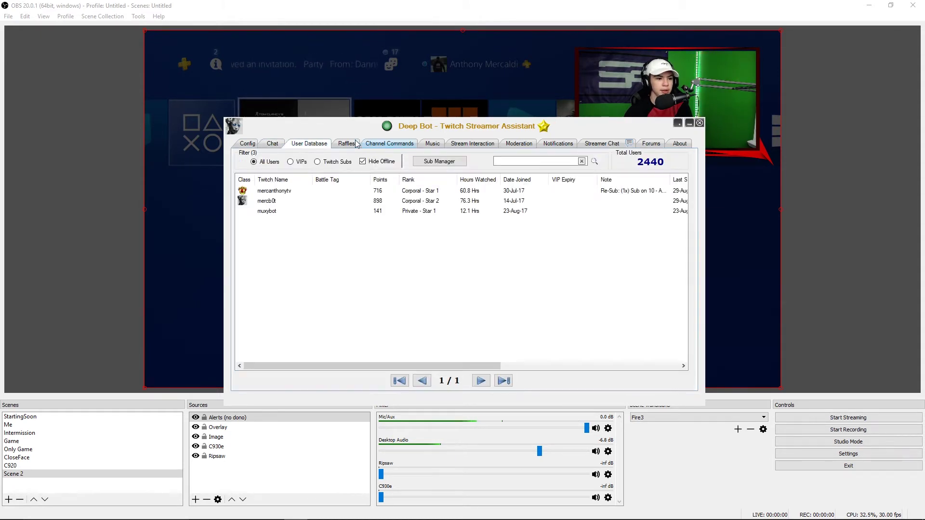
click(354, 145)
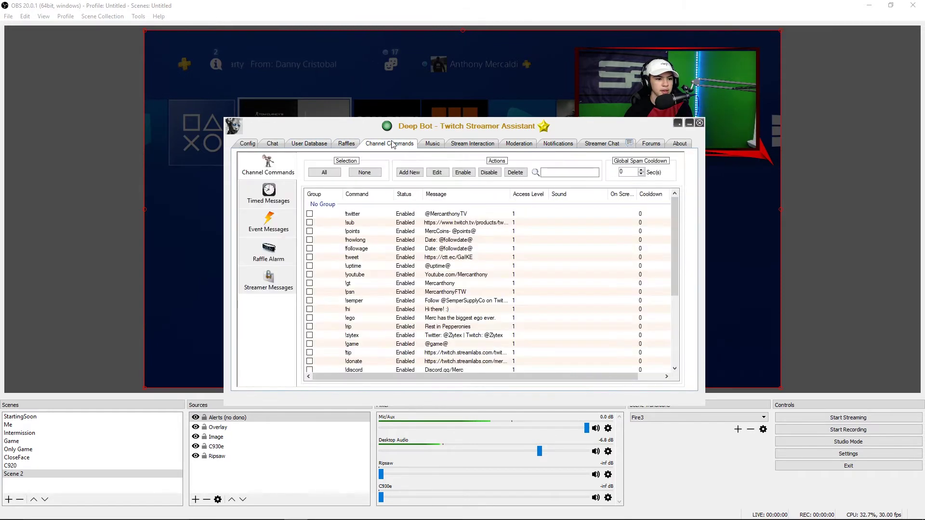
click(391, 143)
scroll(413, 221, down, 5)
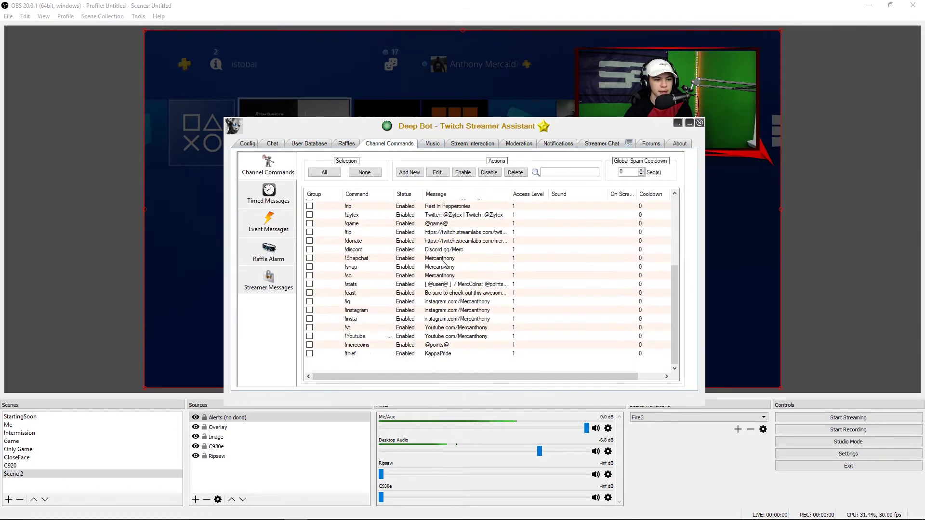
scroll(442, 264, up, 5)
click(431, 144)
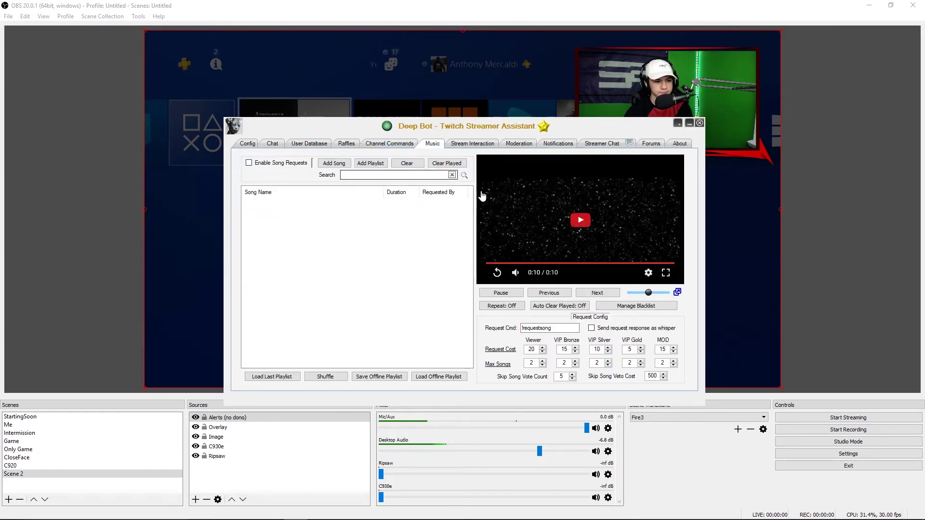
click(482, 145)
click(558, 144)
click(602, 144)
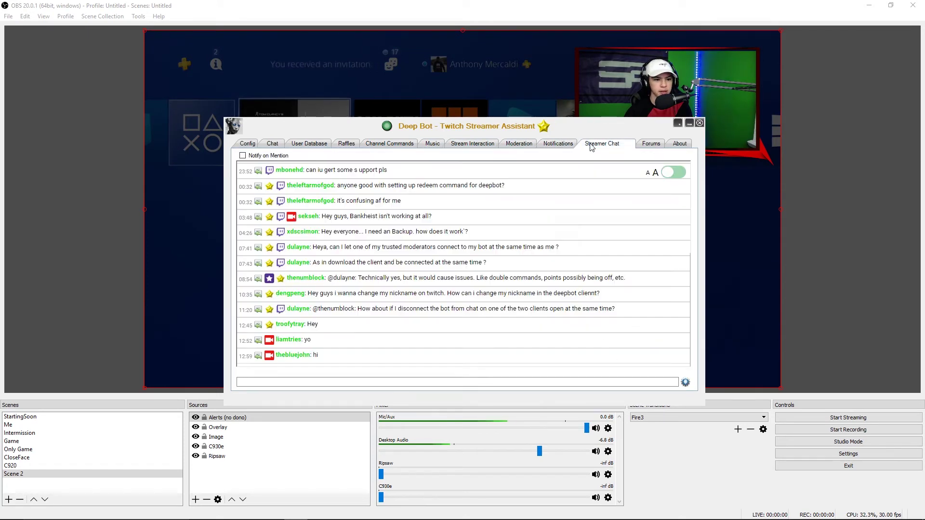
click(651, 145)
click(259, 144)
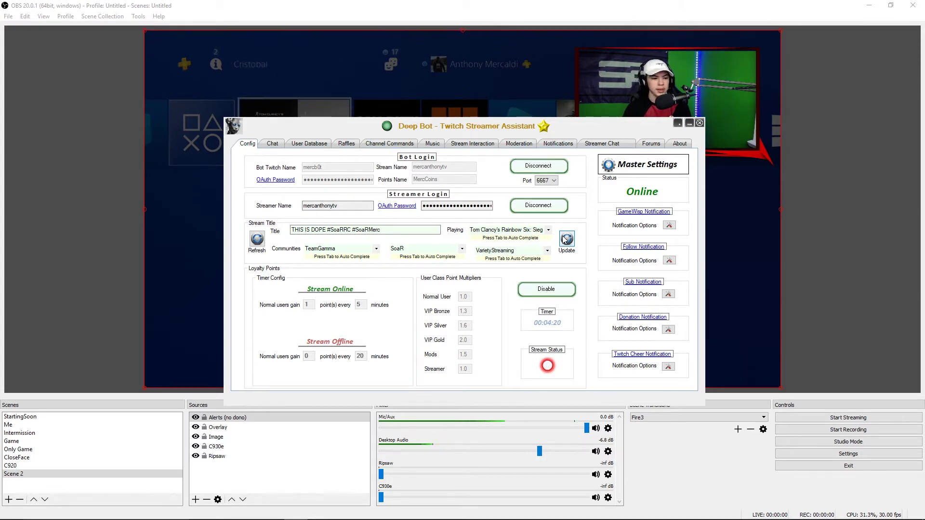
Step: Open Settings, check Twitch on the US East: New York, NY server with a stream key, and view Output
click(870, 326)
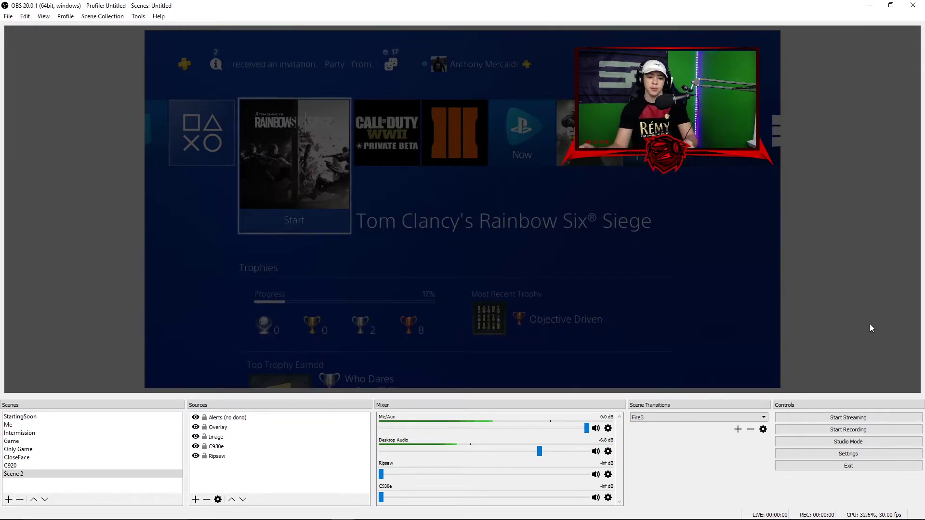
click(815, 453)
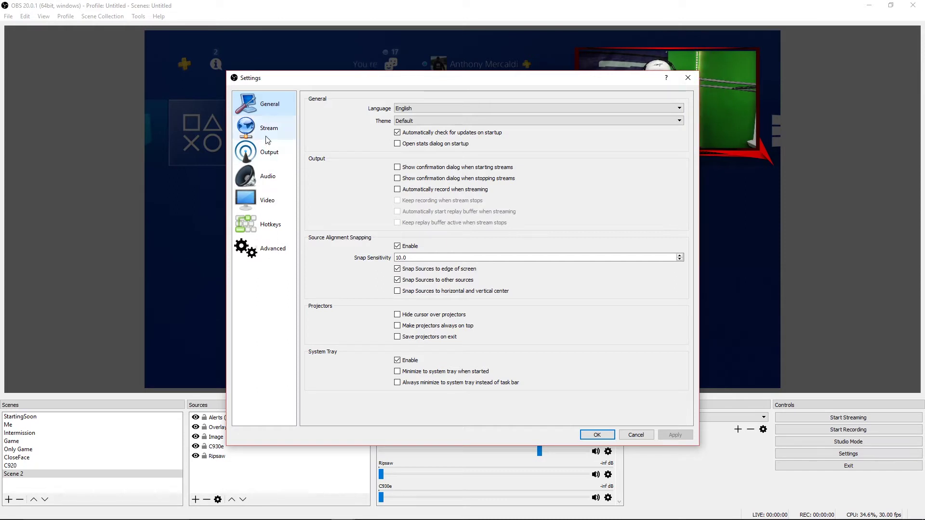
click(266, 135)
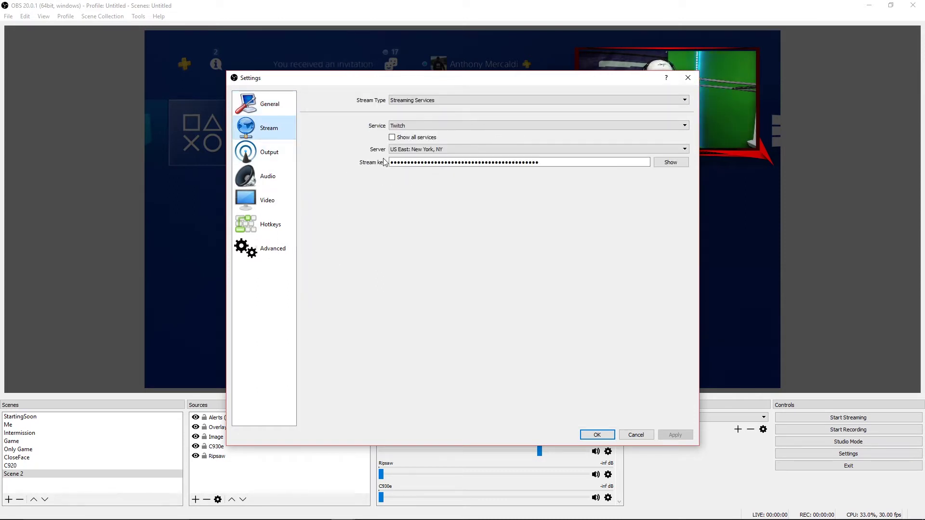
drag(389, 162, 620, 176)
click(619, 173)
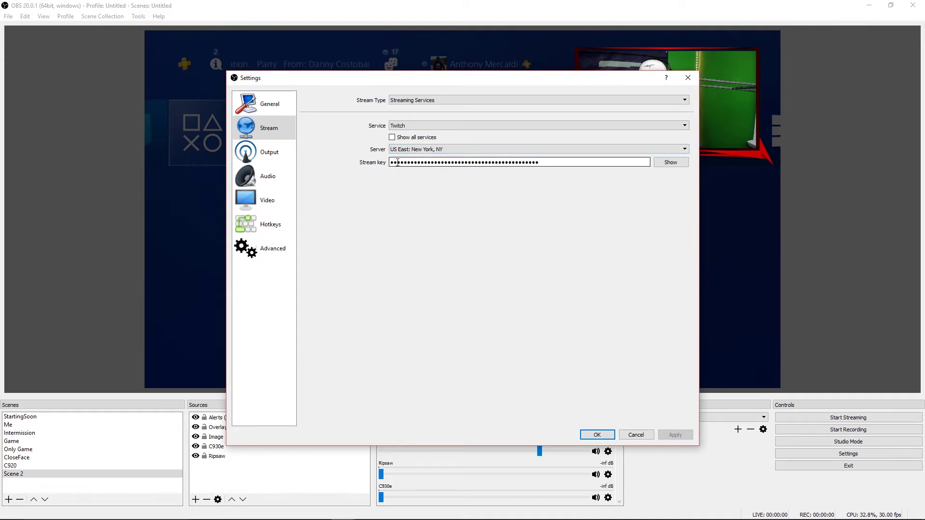
click(286, 158)
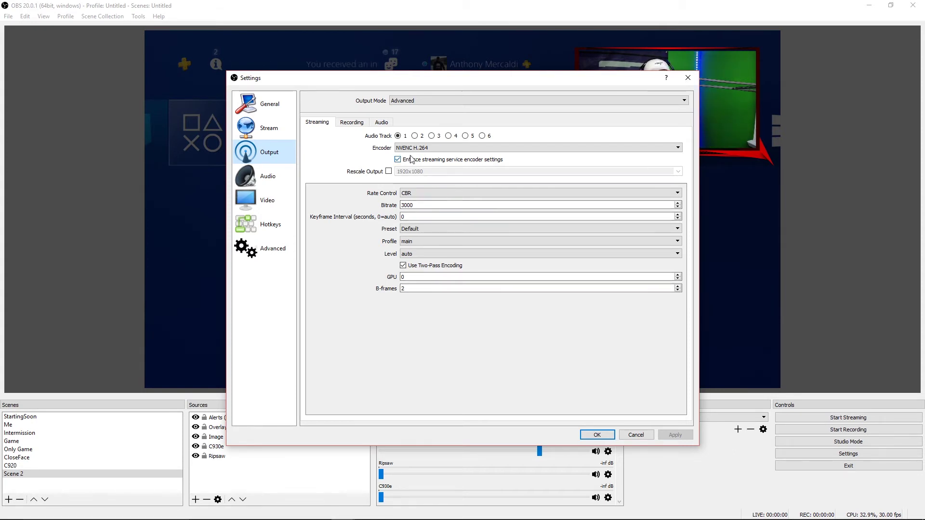
Step: Leave the encoder on NVENC H.264 and output mode on Advanced, then view Audio settings
click(432, 148)
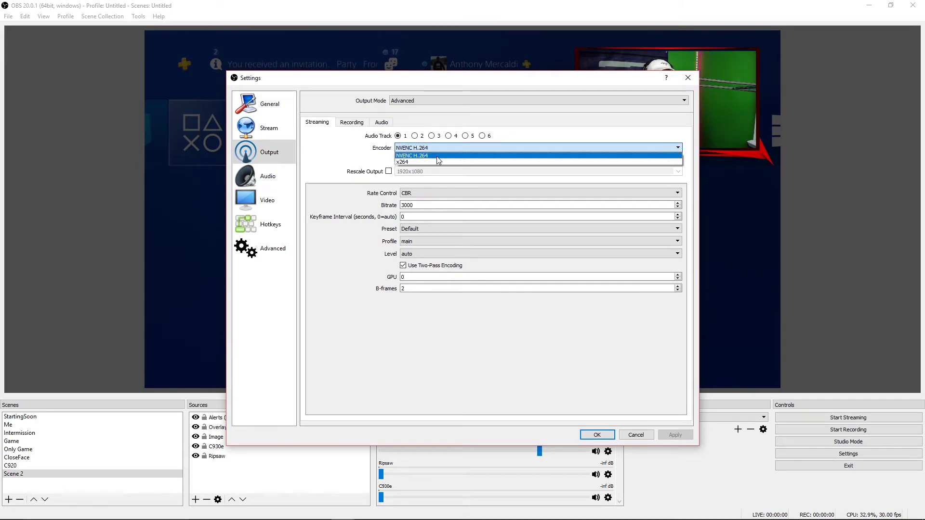
click(460, 146)
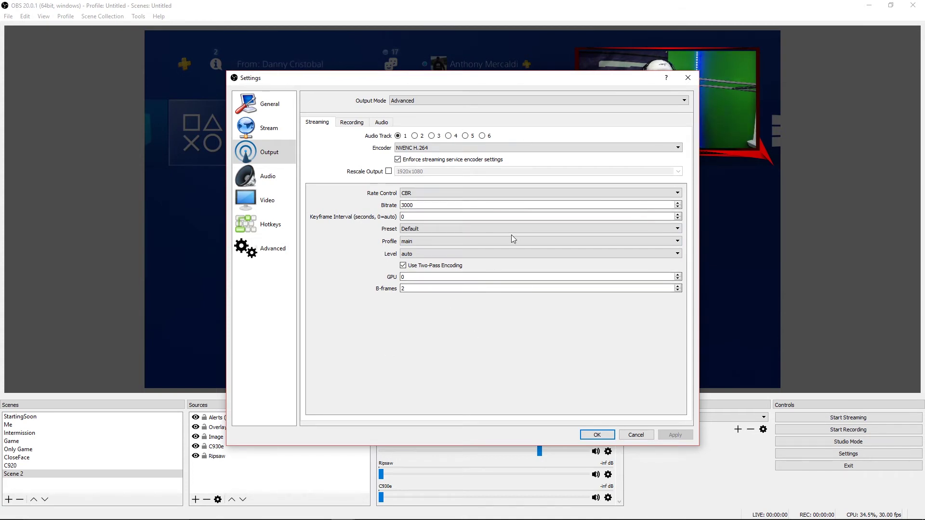
click(425, 102)
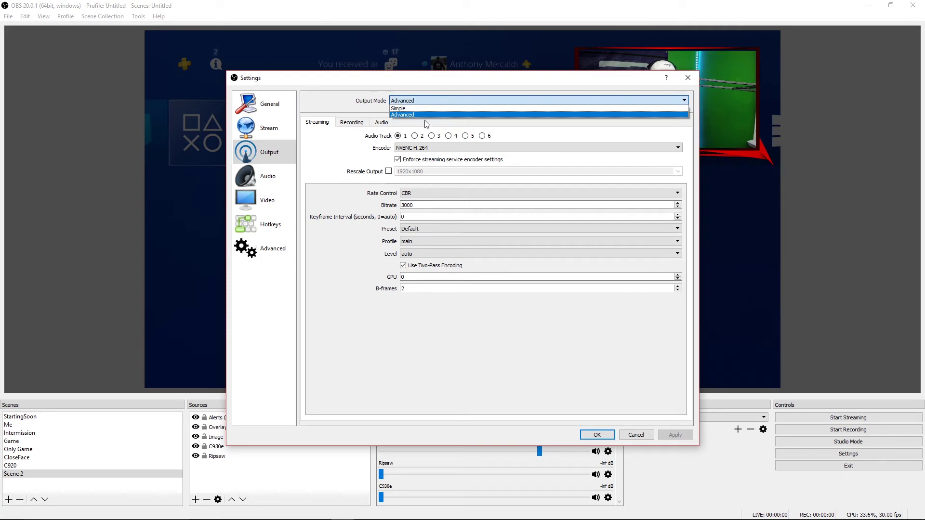
click(425, 116)
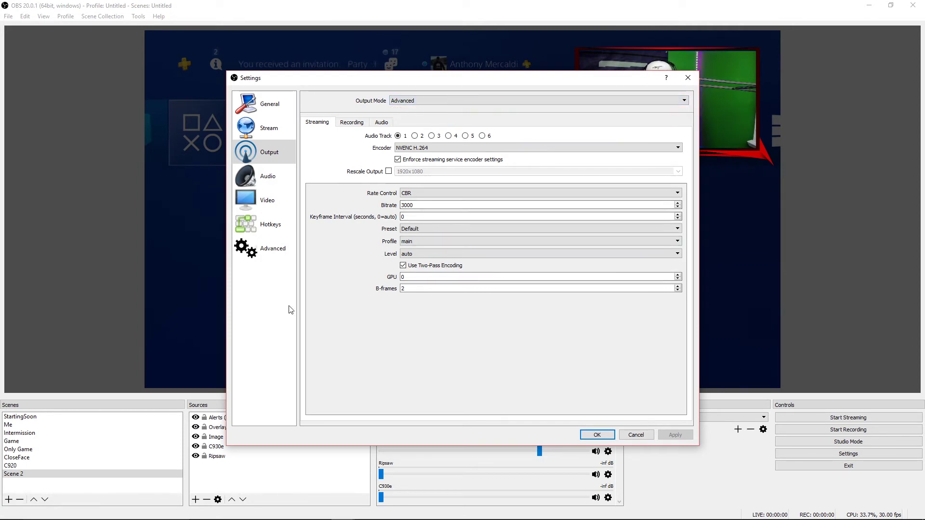
click(276, 178)
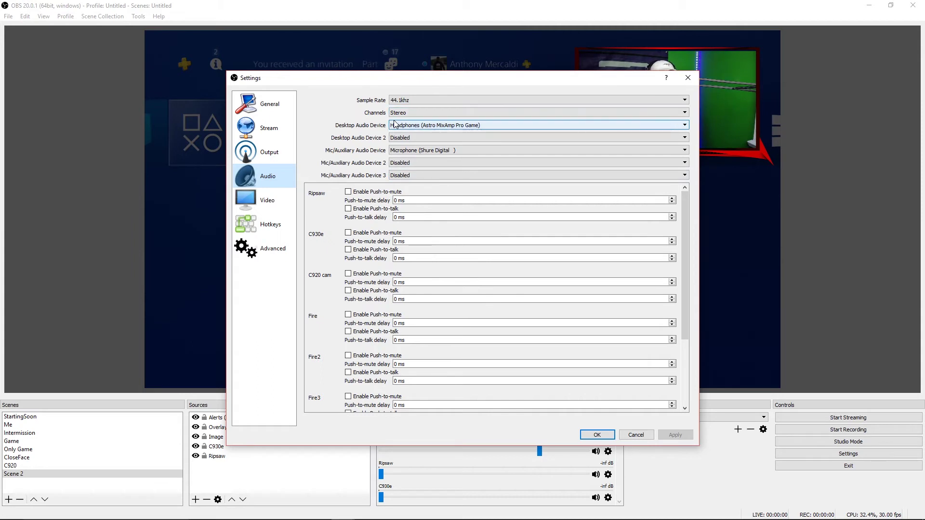
Step: Show the Video page: 1920x1080 base canvas, 1280x720 output, 30 FPS
click(282, 205)
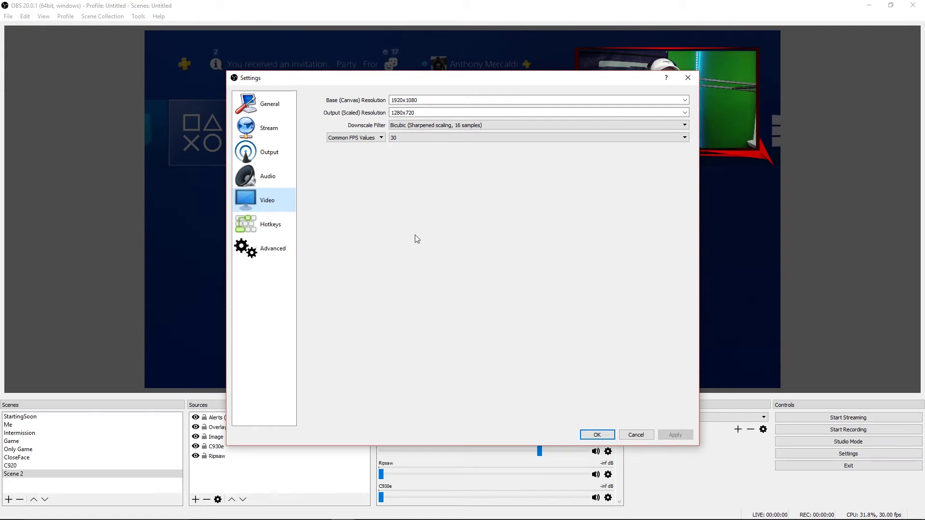
double_click(429, 110)
click(426, 143)
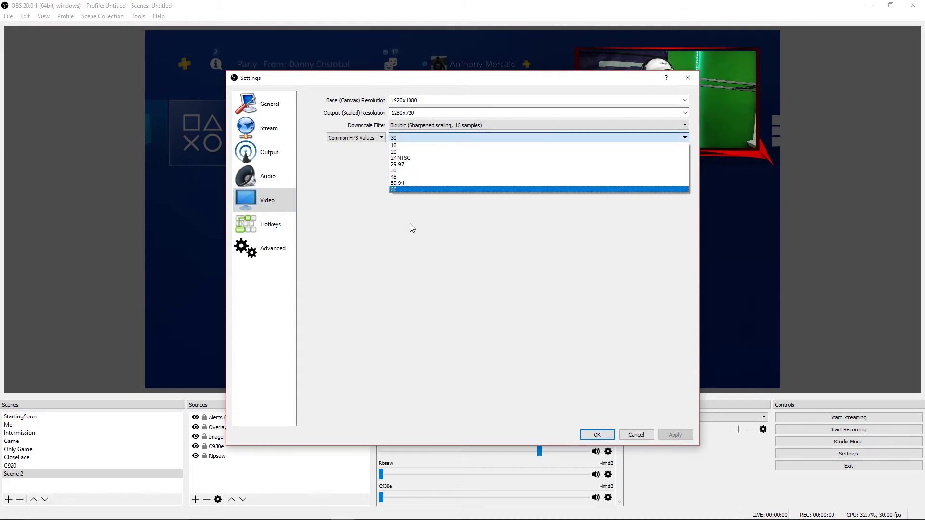
click(409, 223)
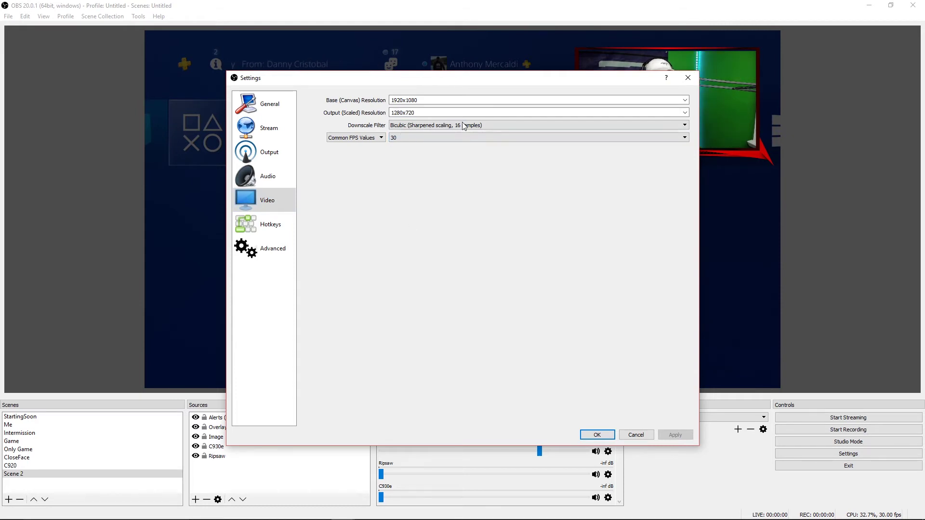
click(441, 111)
Step: Scroll through the Hotkeys list, including Up for switching to the CloseFace scene
click(264, 222)
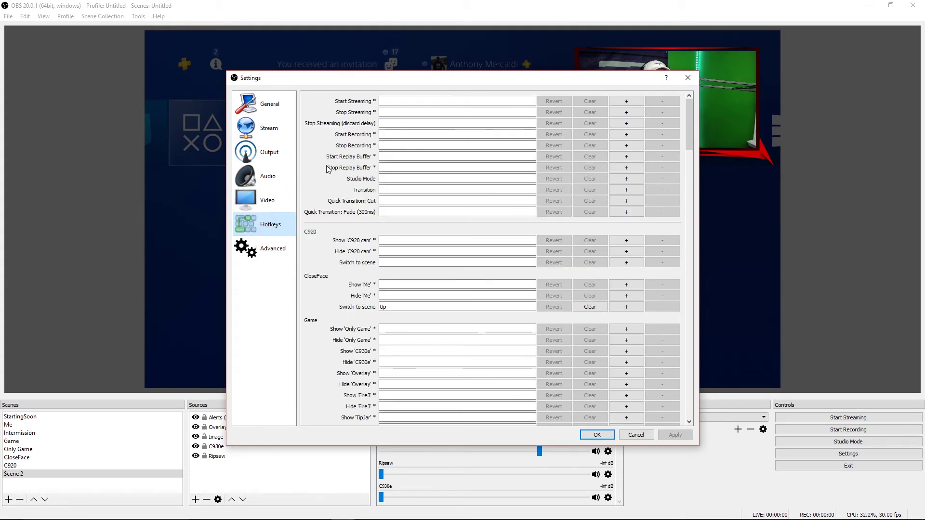
scroll(318, 173, down, 4)
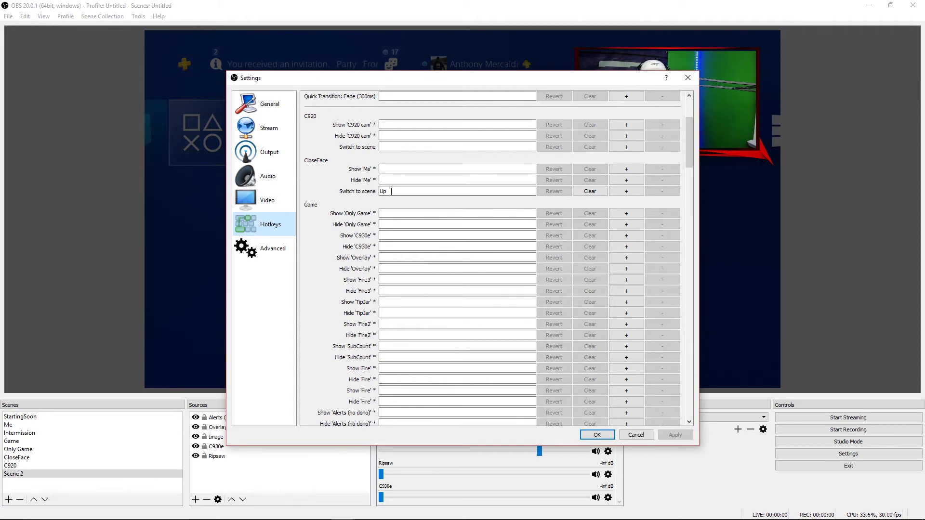
scroll(391, 191, down, 1)
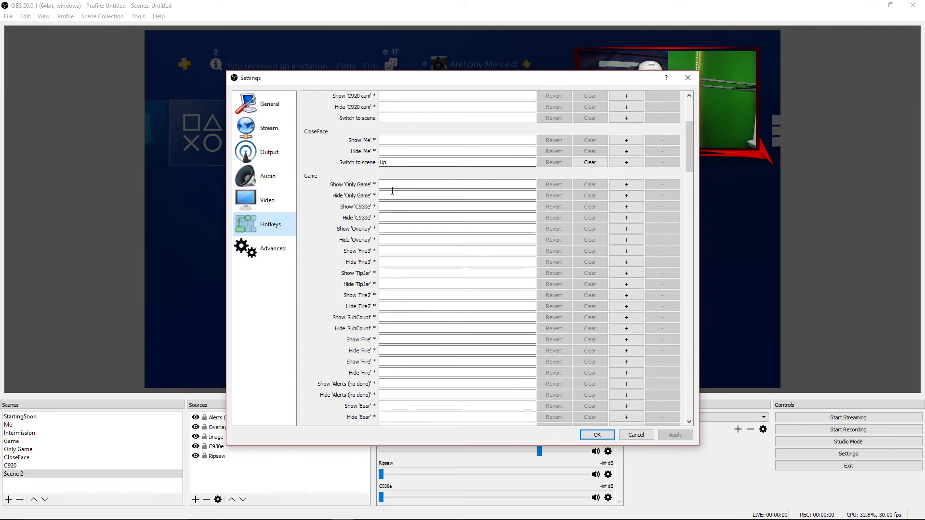
scroll(405, 166, down, 7)
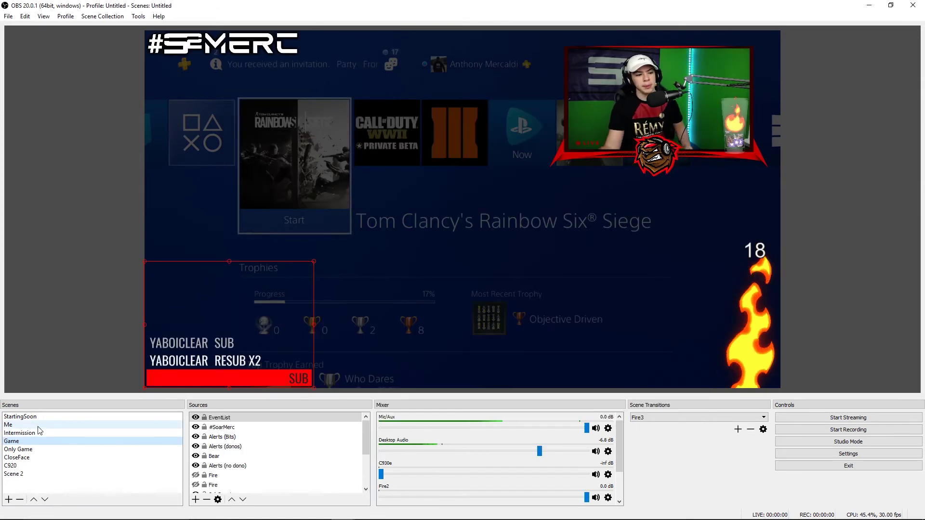
Step: Preview the StartingSoon, Me and Intermission scenes, deselecting the #SoarMerc overlay
click(73, 417)
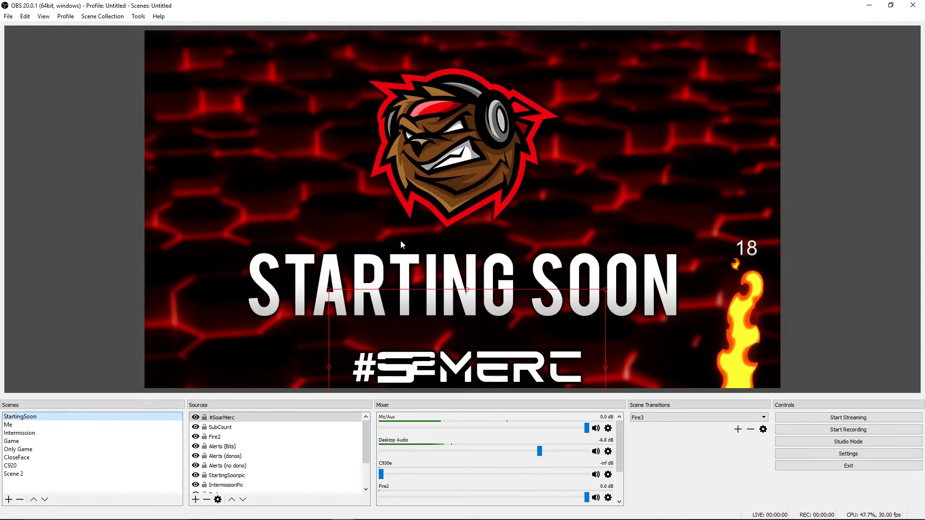
click(791, 188)
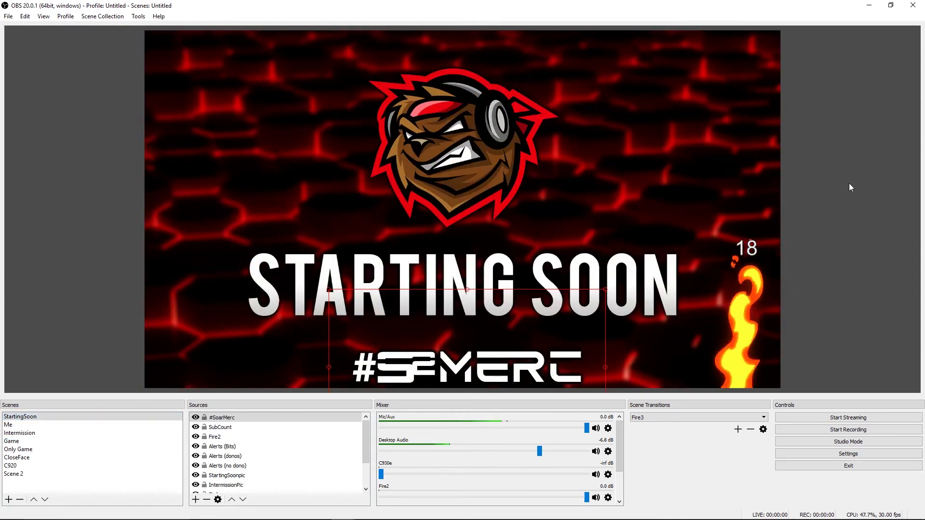
click(55, 431)
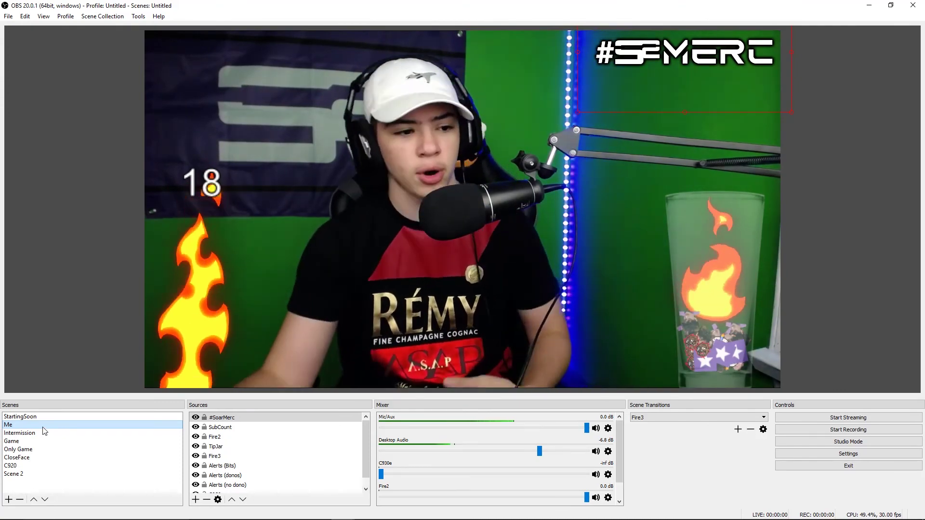
click(22, 433)
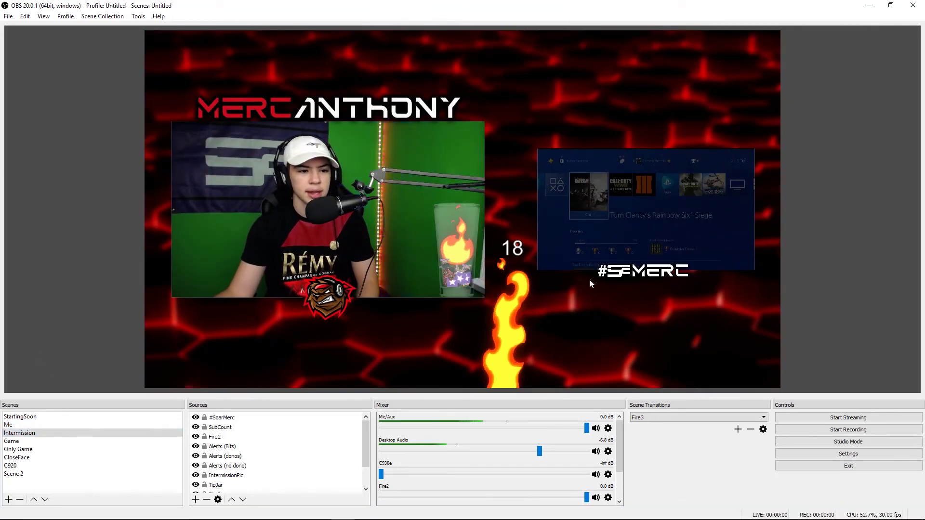
Step: Preview the Game scene with the EventList alert deselected, then switch to Only Game
click(71, 441)
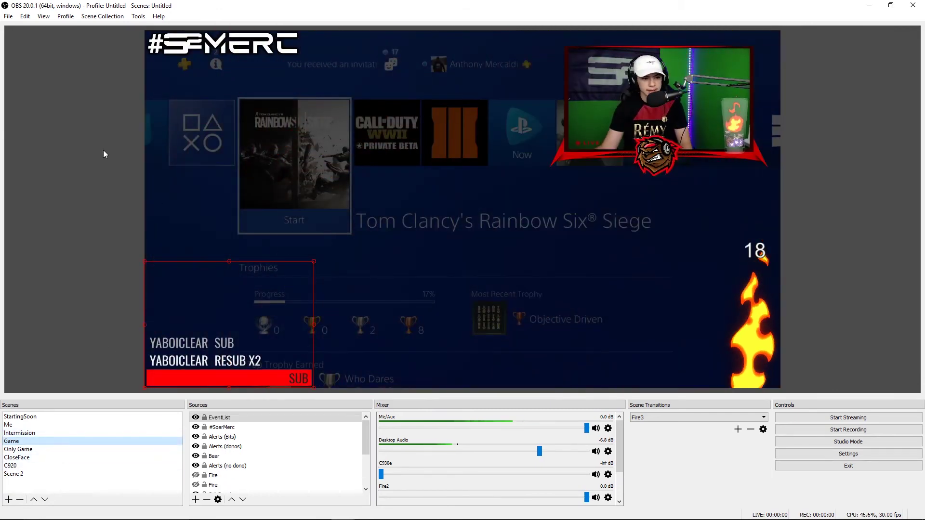
click(77, 167)
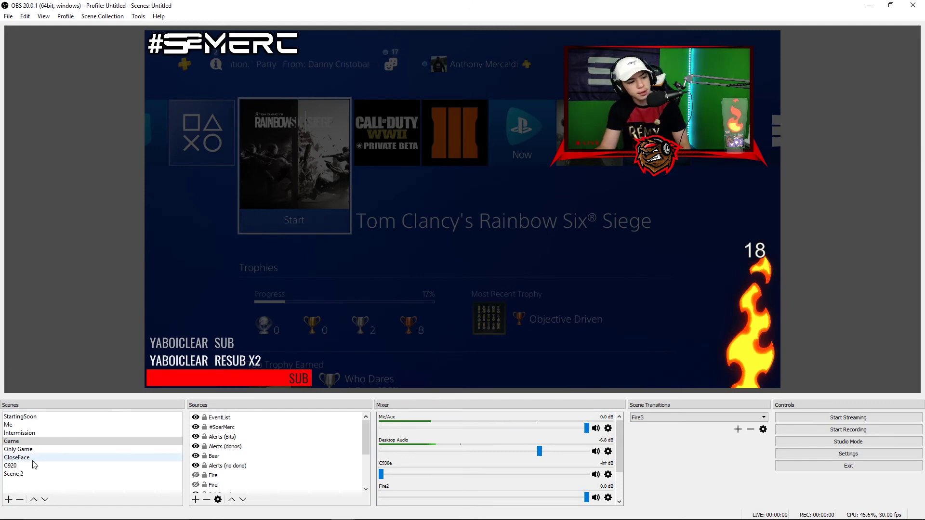
click(44, 450)
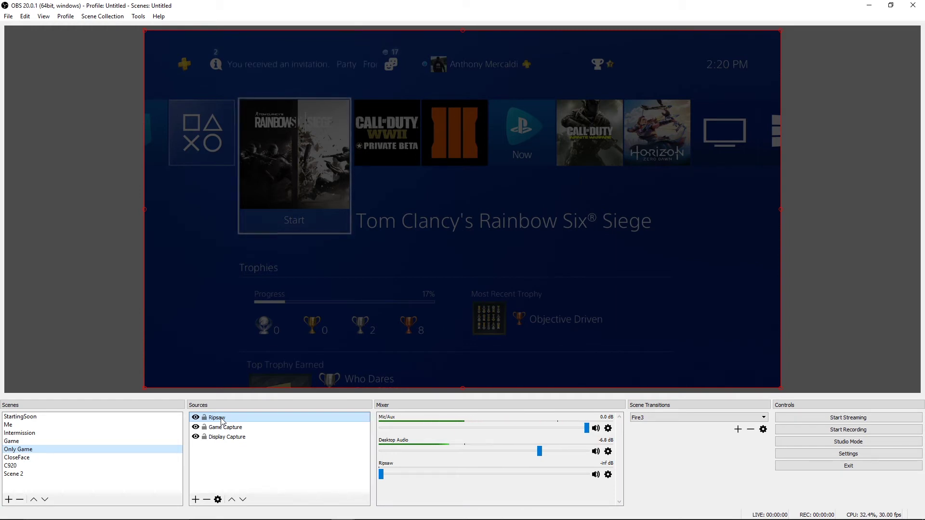
click(196, 418)
click(196, 418)
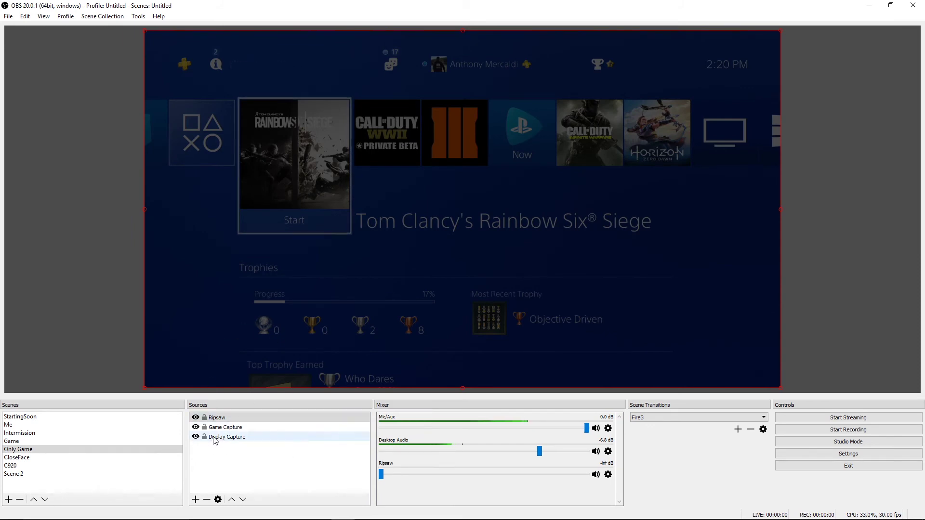
click(196, 418)
click(86, 440)
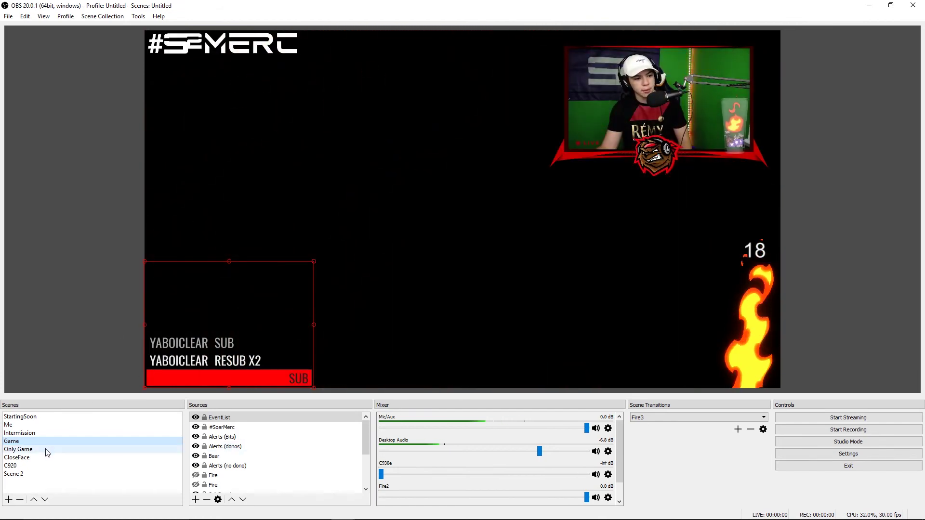
click(58, 450)
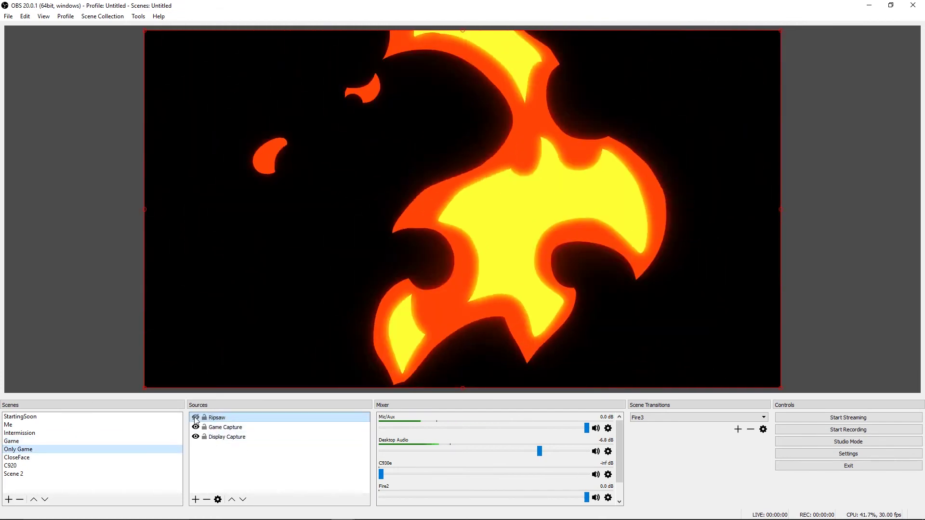
click(195, 418)
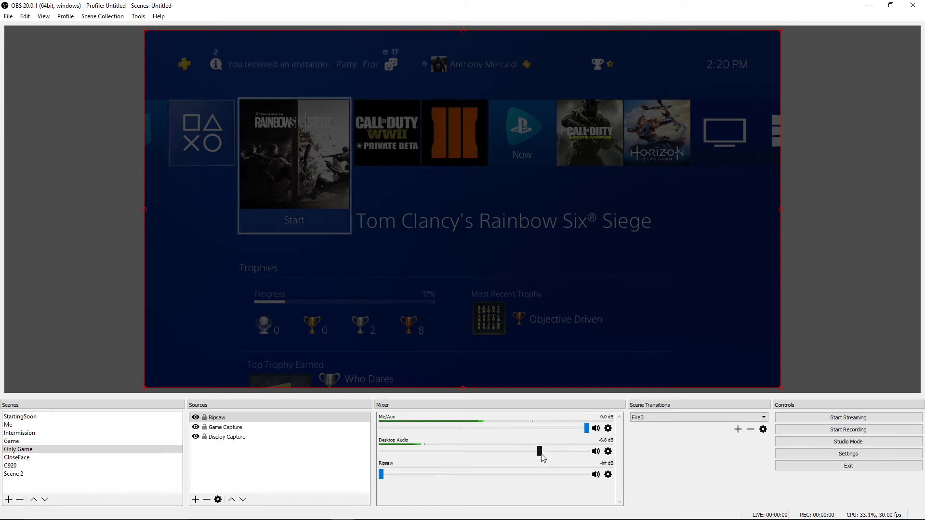
Step: Raise Desktop Audio to 0.0 dB in the mixer, then lower it to about -13.7 dB
drag(541, 452, 631, 456)
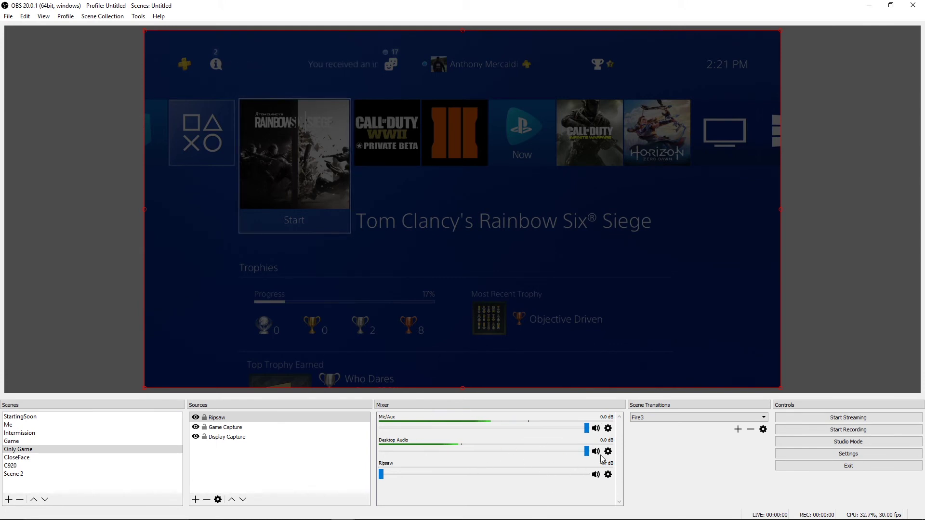
drag(587, 454, 505, 463)
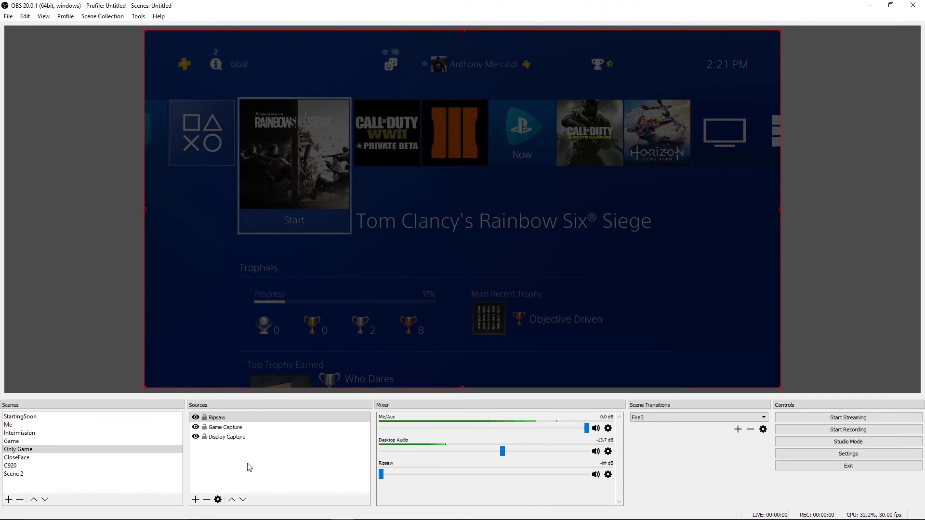
Step: Preview the CloseFace and C920 scenes, ending on Scene 2 with console feed and facecam
click(63, 458)
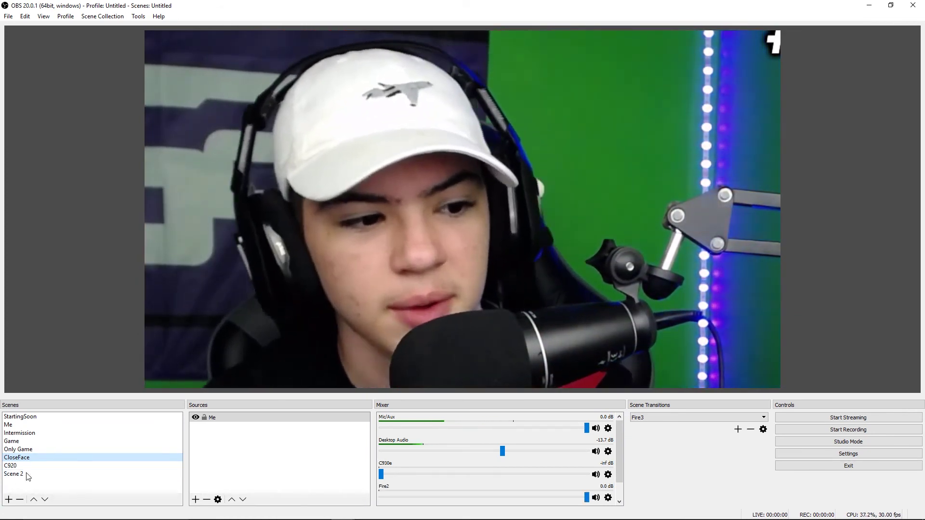
click(36, 466)
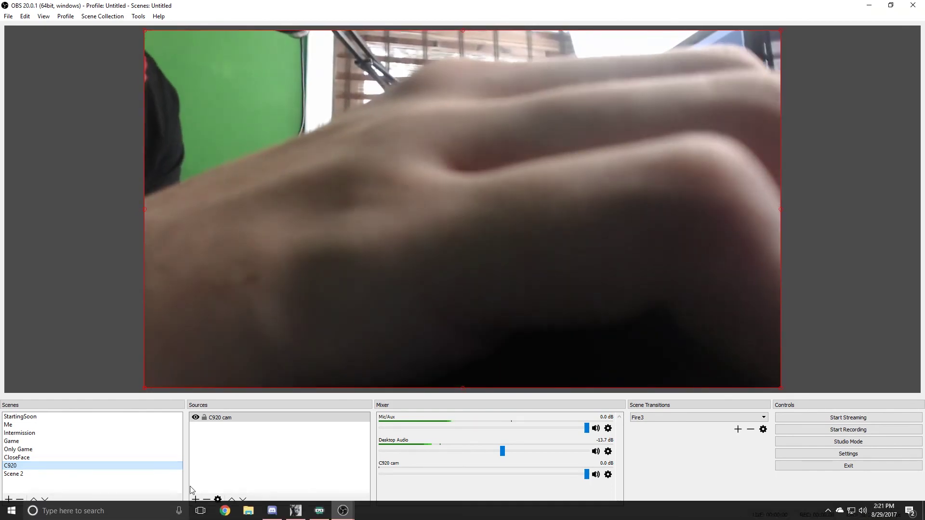
click(130, 474)
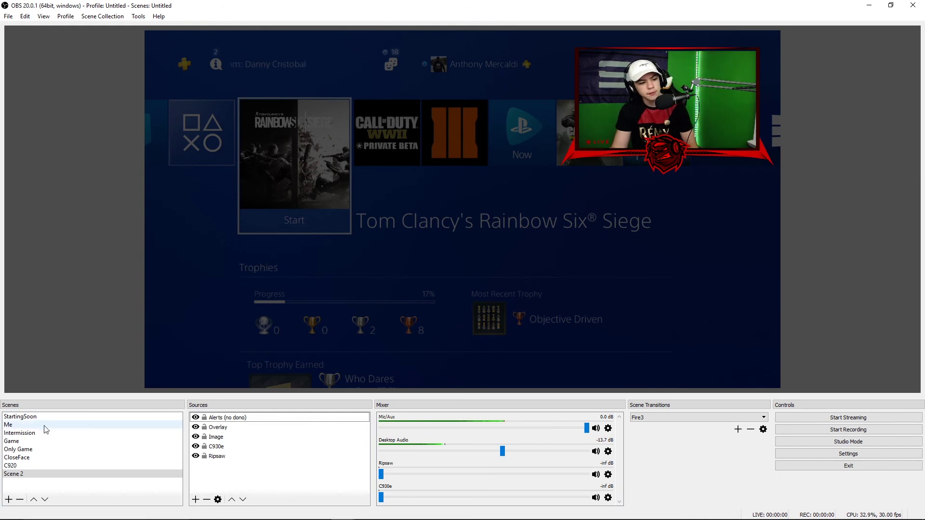
Step: Locate the TipJar overlay in the Me scene, then return to the Game scene
click(19, 426)
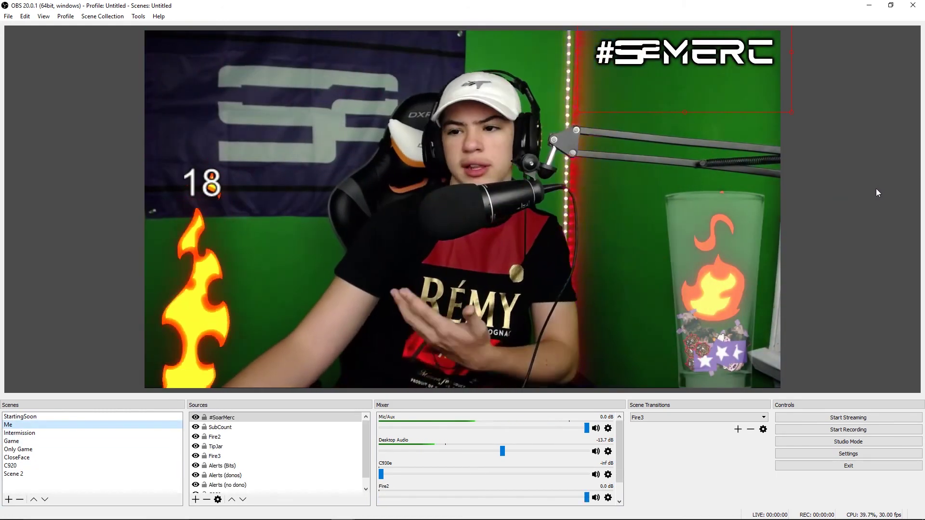
click(858, 76)
click(871, 33)
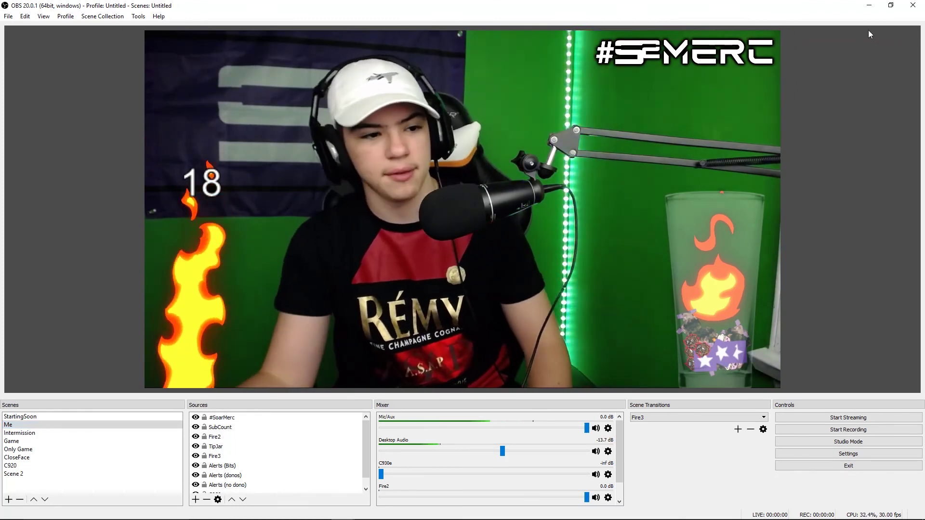
click(22, 441)
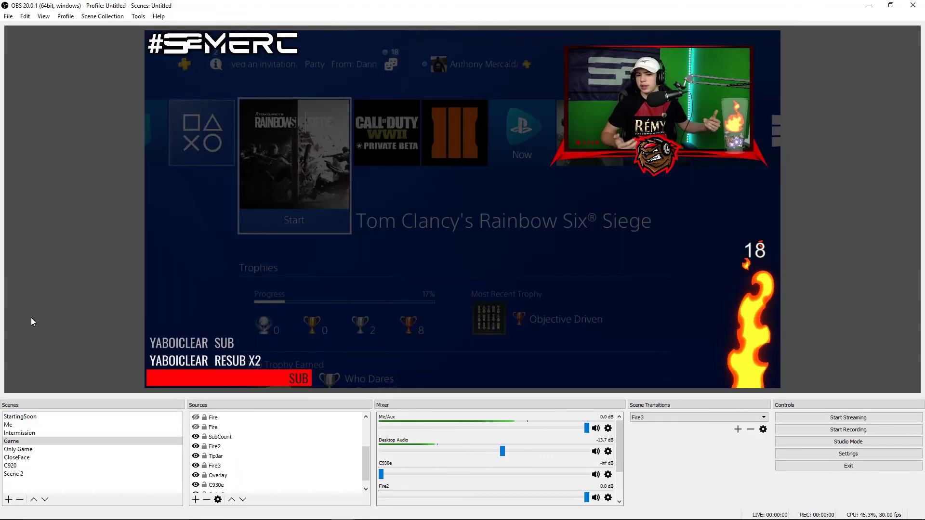